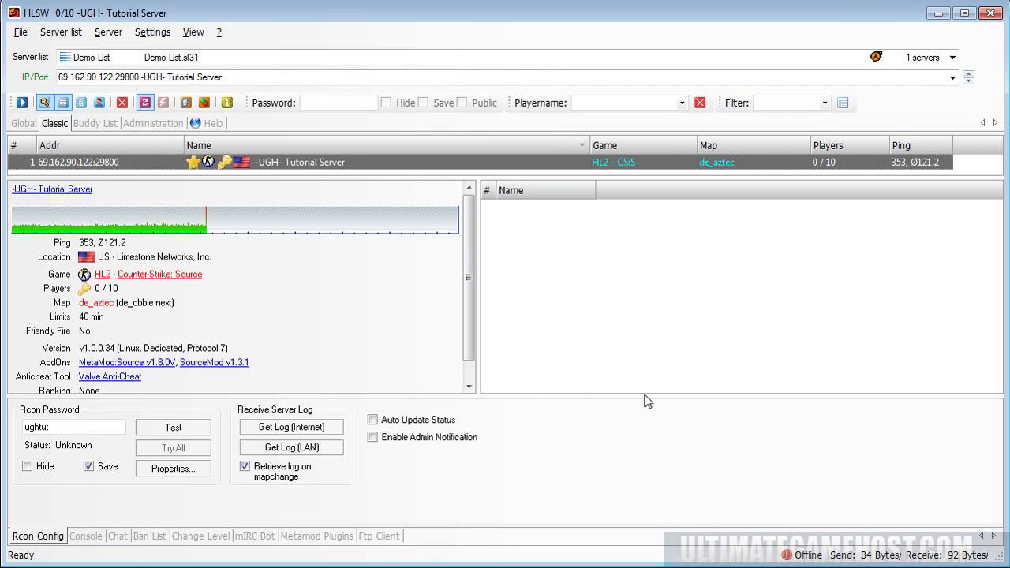
Query the server's current sv_maxrate value through the remote console
{"action": "left_click", "coordinate": [95, 538]}
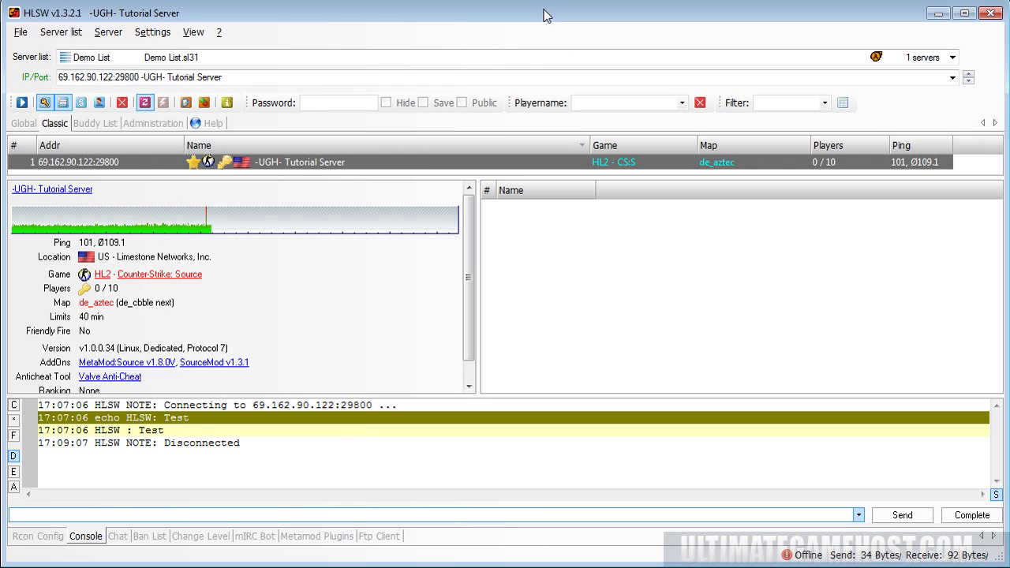
{"action": "type", "text": "sv_maxrate"}
{"action": "key", "text": "Return"}
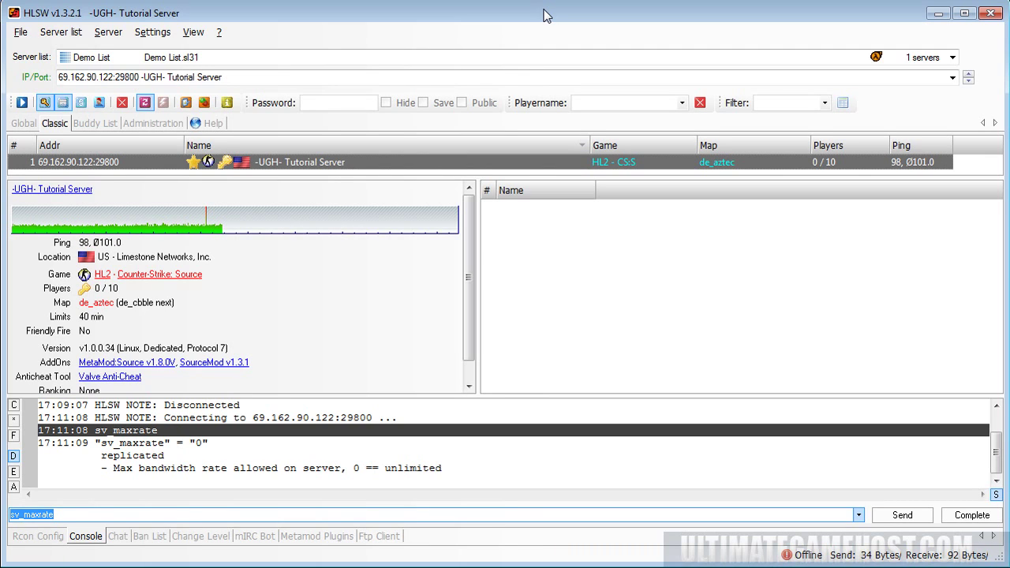
Query the server's current sv_minrate value in the console
{"action": "key", "text": "End"}
{"action": "key", "text": "BackSpace"}
{"action": "key", "text": "BackSpace"}
{"action": "key", "text": "BackSpace"}
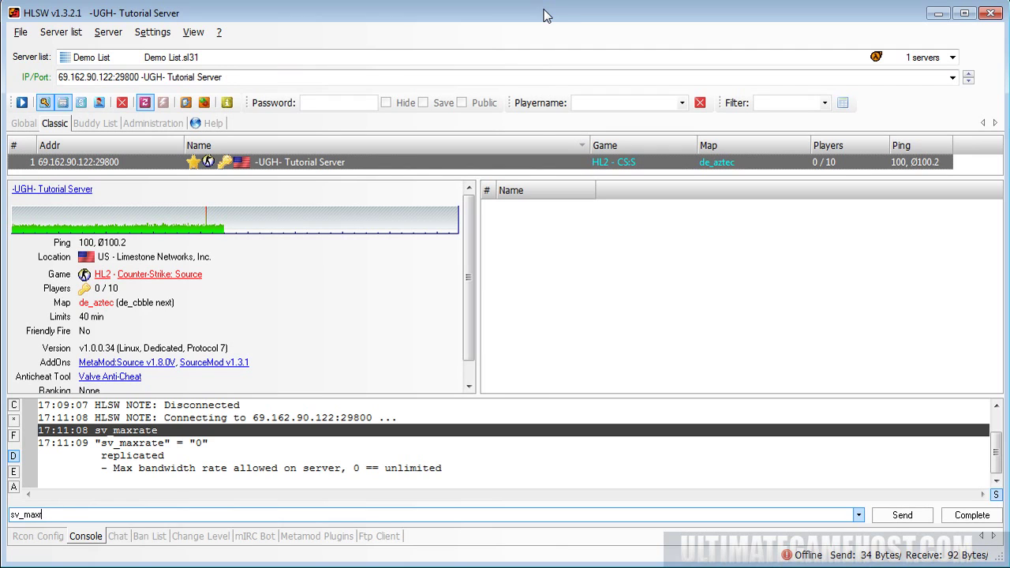
{"action": "key", "text": "BackSpace"}
{"action": "key", "text": "BackSpace"}
{"action": "key", "text": "BackSpace"}
{"action": "type", "text": "inrat"}
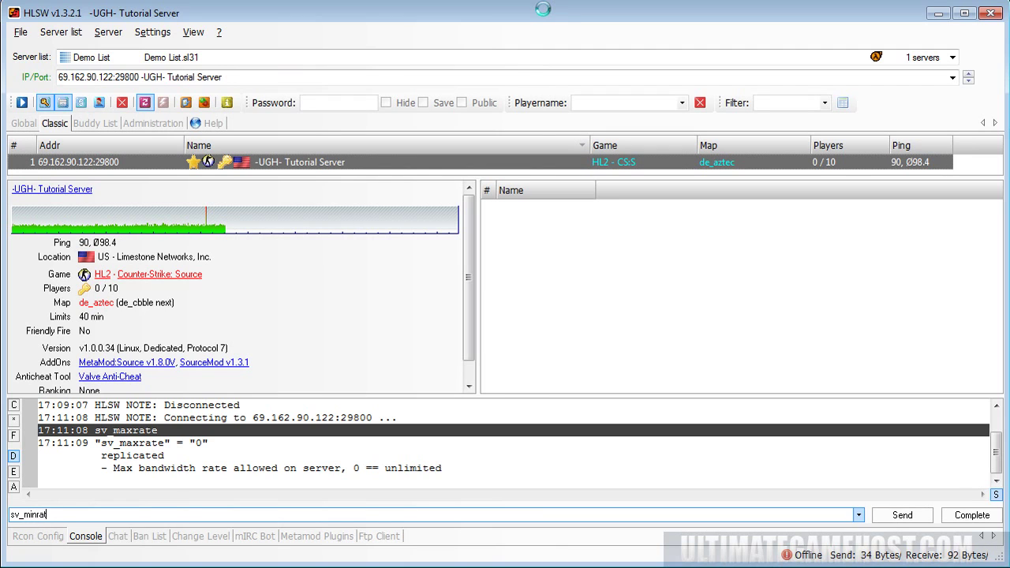
{"action": "type", "text": "e"}
{"action": "key", "text": "Return"}
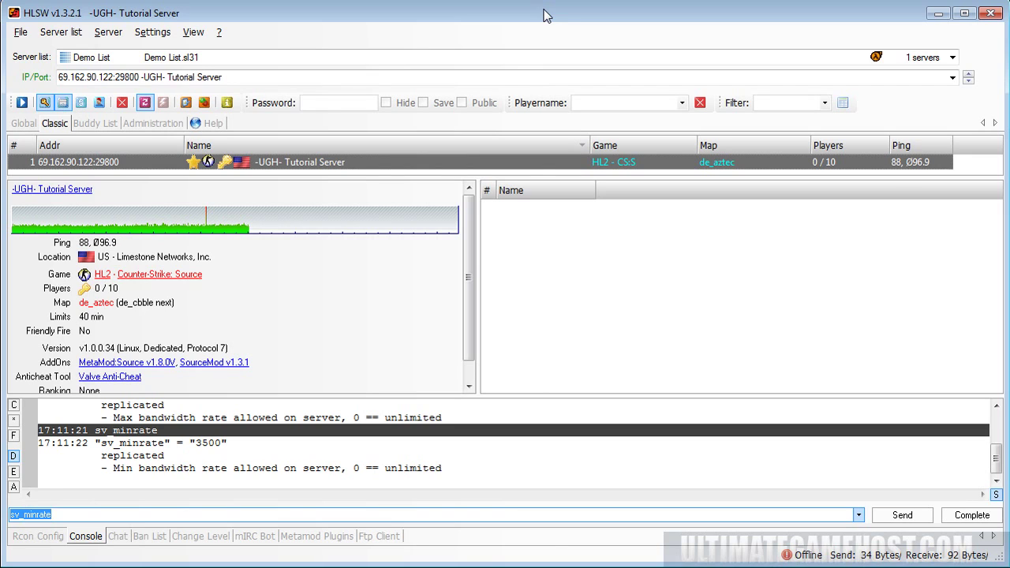
Query the server's current sv_maxupdaterate value in the console
{"action": "type", "text": "sv_"}
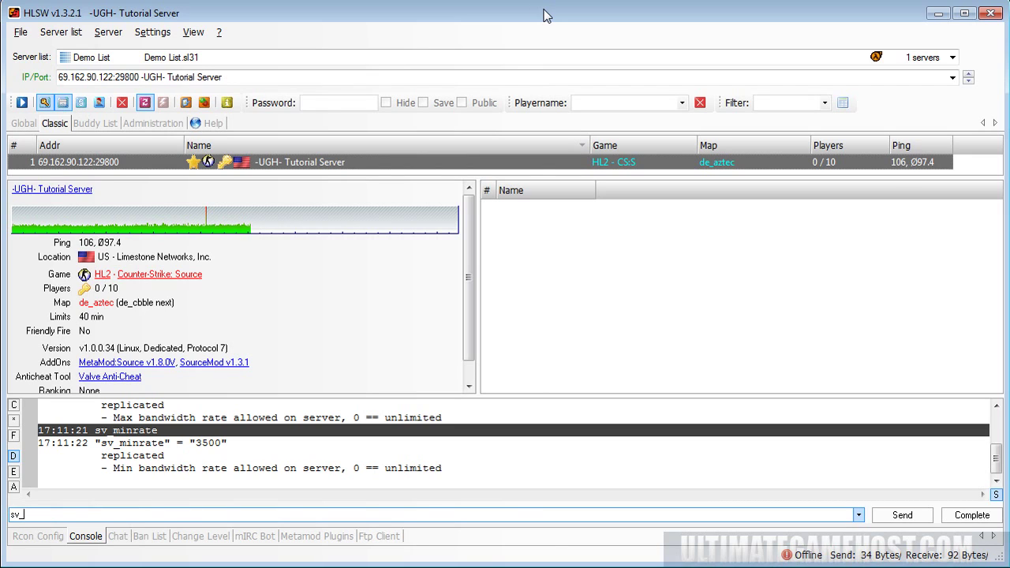
{"action": "type", "text": "maxupda"}
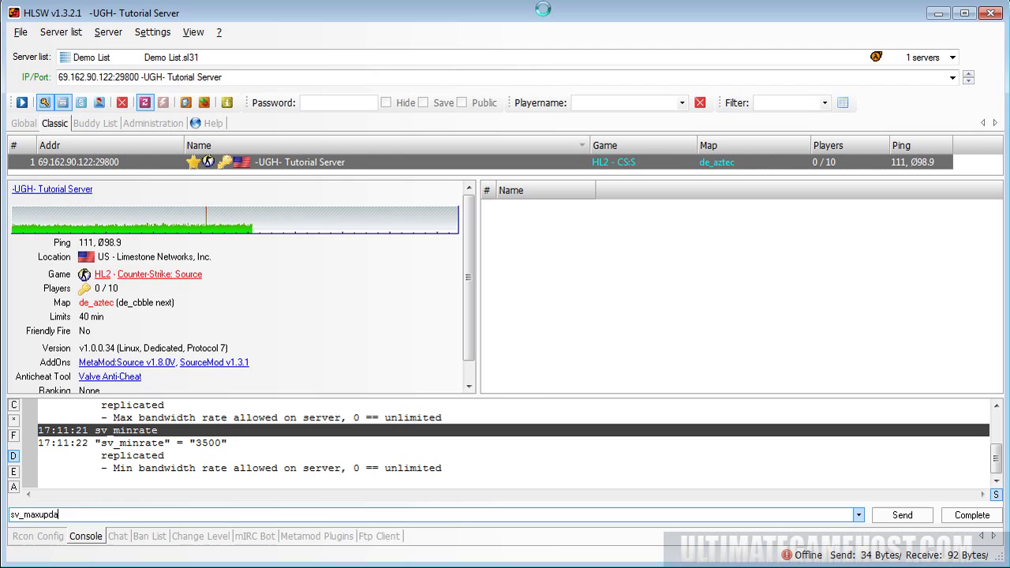
{"action": "type", "text": "terate"}
{"action": "key", "text": "Return"}
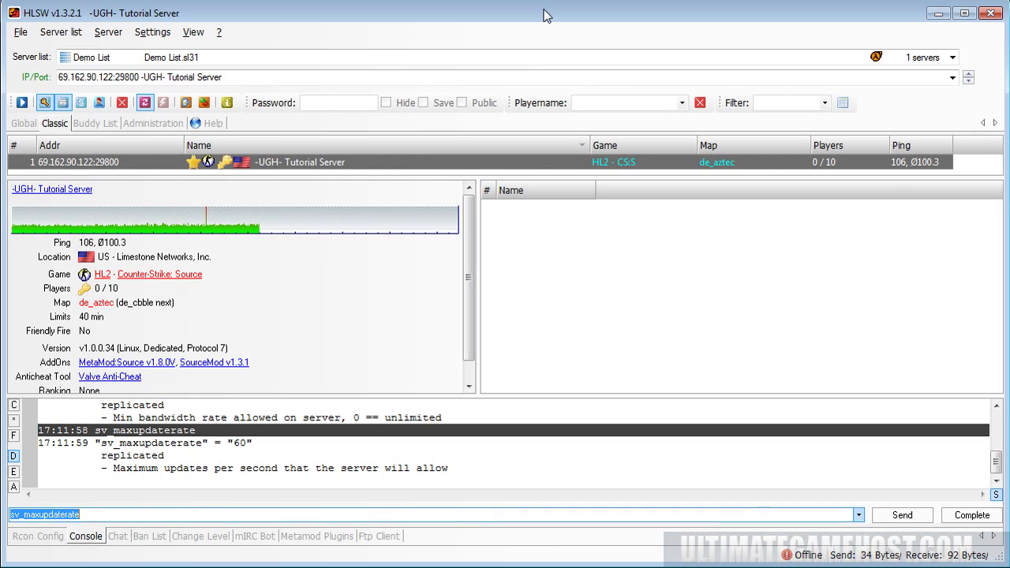
Change the previous console command to sv_minupdaterate and query its current value
{"action": "key", "text": "Left"}
{"action": "key", "text": "Left"}
{"action": "key", "text": "Left"}
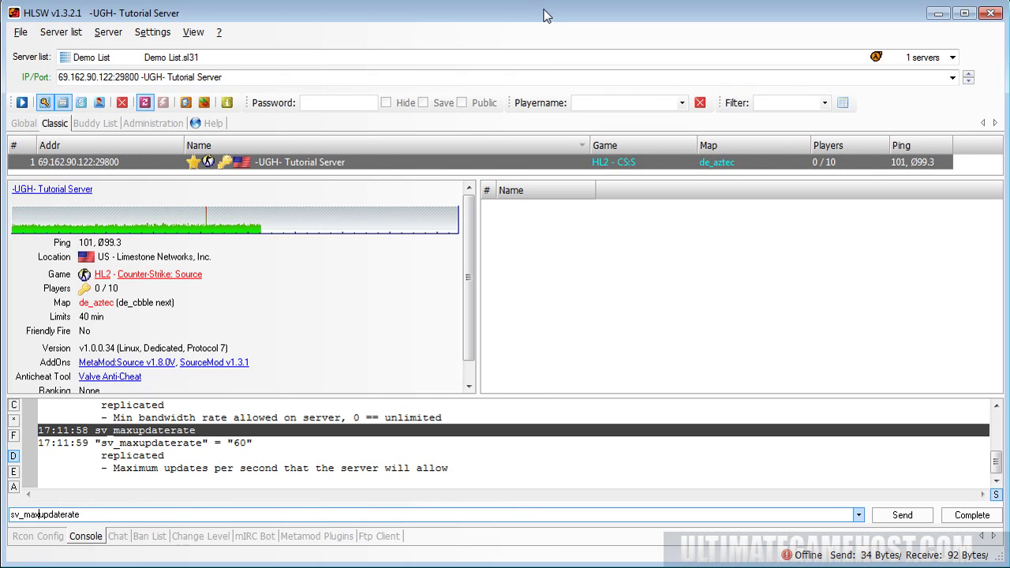
{"action": "key", "text": "Left"}
{"action": "key", "text": "Left"}
{"action": "key", "text": "Left"}
{"action": "key", "text": "Left"}
{"action": "key", "text": "Left"}
{"action": "key", "text": "Left"}
{"action": "key", "text": "Left"}
{"action": "key", "text": "BackSpace"}
{"action": "key", "text": "BackSpace"}
{"action": "key", "text": "BackSpace"}
{"action": "type", "text": "min"}
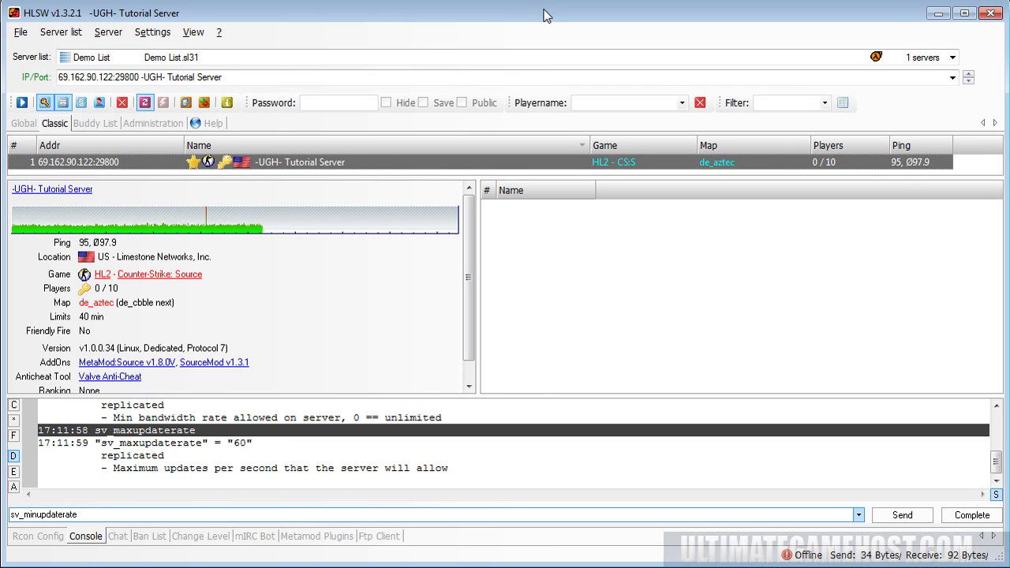
{"action": "key", "text": "Return"}
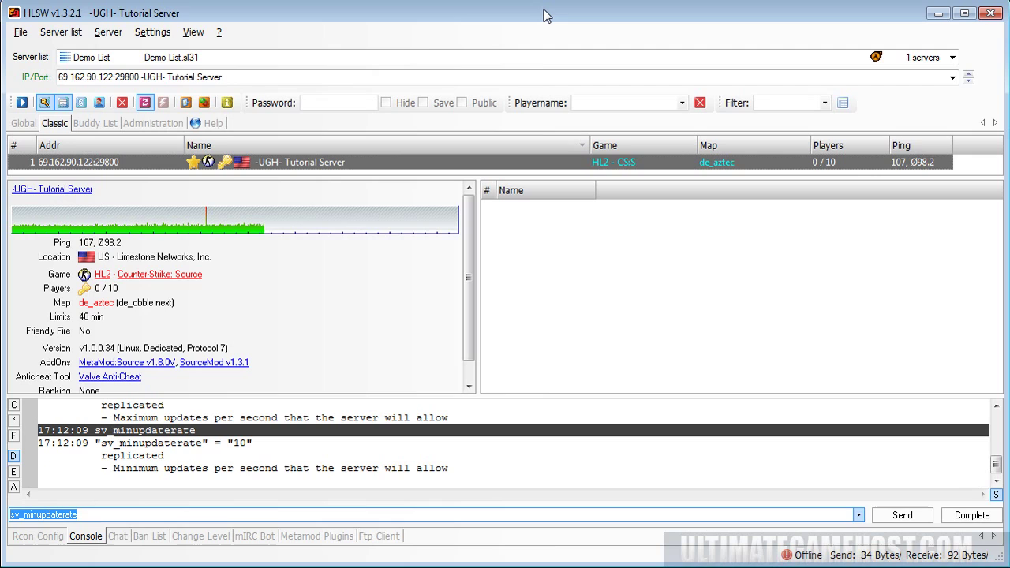
Query the server's current sv_mincmdrate value in the console
{"action": "key", "text": "End"}
{"action": "key", "text": "BackSpace"}
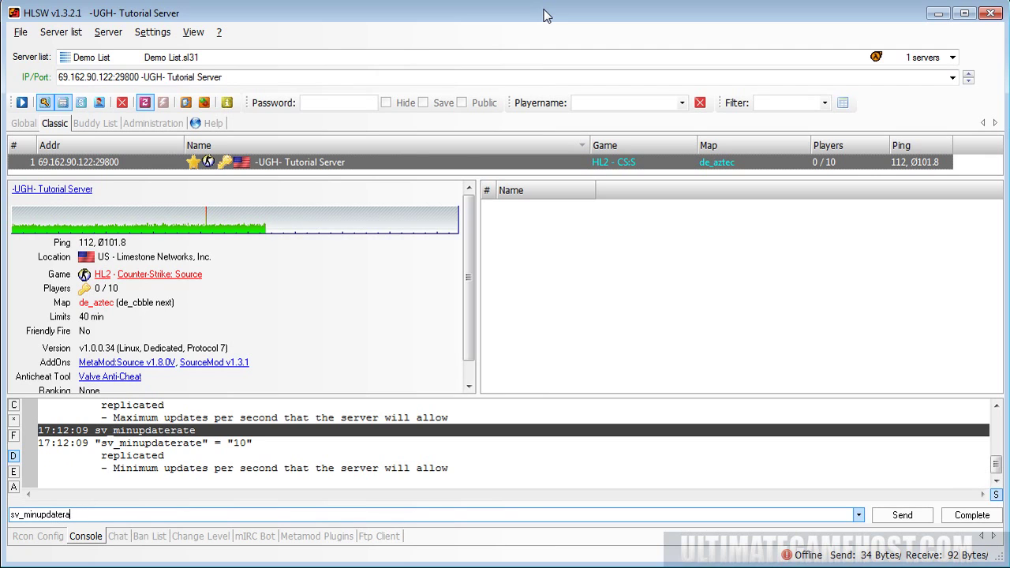
{"action": "key", "text": "BackSpace"}
{"action": "key", "text": "BackSpace"}
{"action": "key", "text": "BackSpace"}
{"action": "key", "text": "BackSpace"}
{"action": "key", "text": "BackSpace"}
{"action": "key", "text": "BackSpace"}
{"action": "key", "text": "BackSpace"}
{"action": "key", "text": "BackSpace"}
{"action": "key", "text": "BackSpace"}
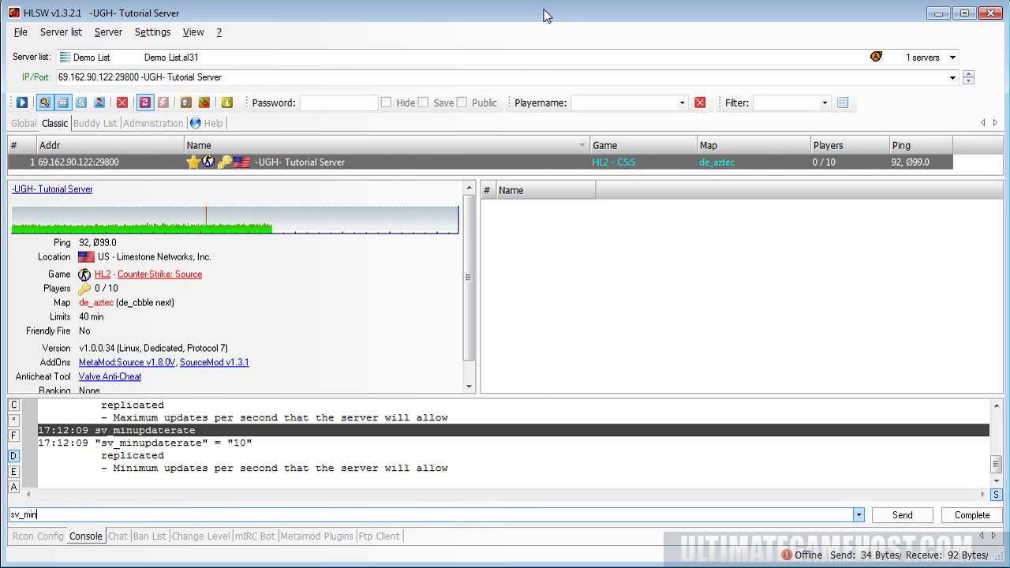
{"action": "type", "text": "cmdrate"}
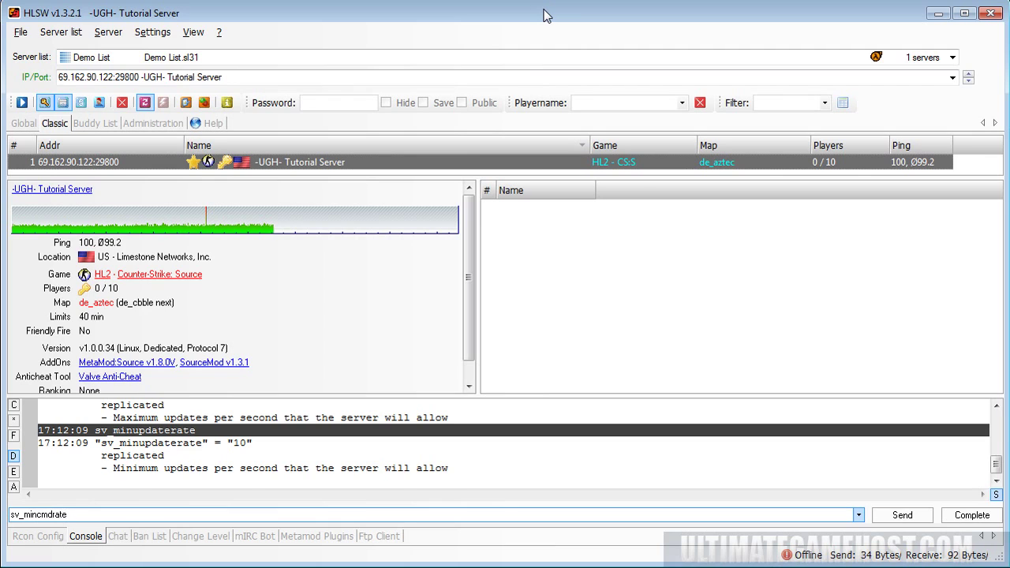
{"action": "key", "text": "Return"}
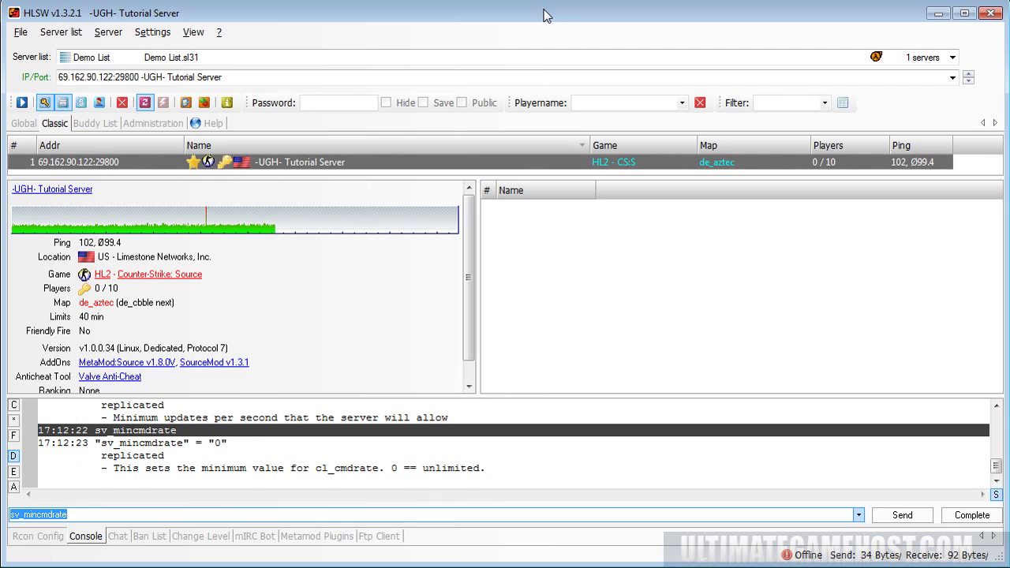
Change the previous console command to sv_maxcmdrate and query its current value
{"action": "key", "text": "End"}
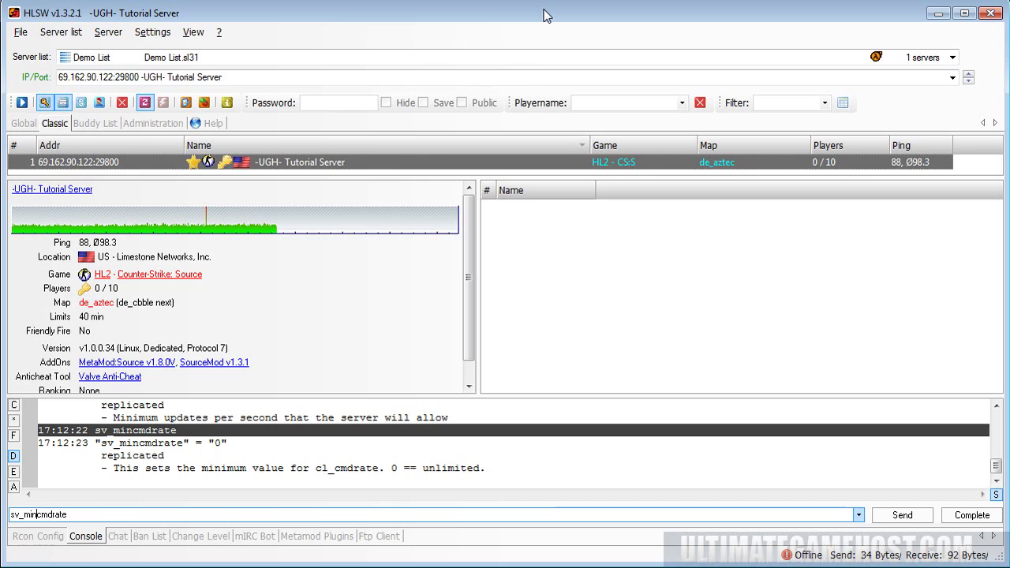
{"action": "key", "text": "Left"}
{"action": "key", "text": "Left"}
{"action": "key", "text": "Left"}
{"action": "key", "text": "Left"}
{"action": "key", "text": "Left"}
{"action": "key", "text": "Left"}
{"action": "key", "text": "Left"}
{"action": "key", "text": "BackSpace"}
{"action": "key", "text": "BackSpace"}
{"action": "key", "text": "BackSpace"}
{"action": "type", "text": "max"}
{"action": "key", "text": "Return"}
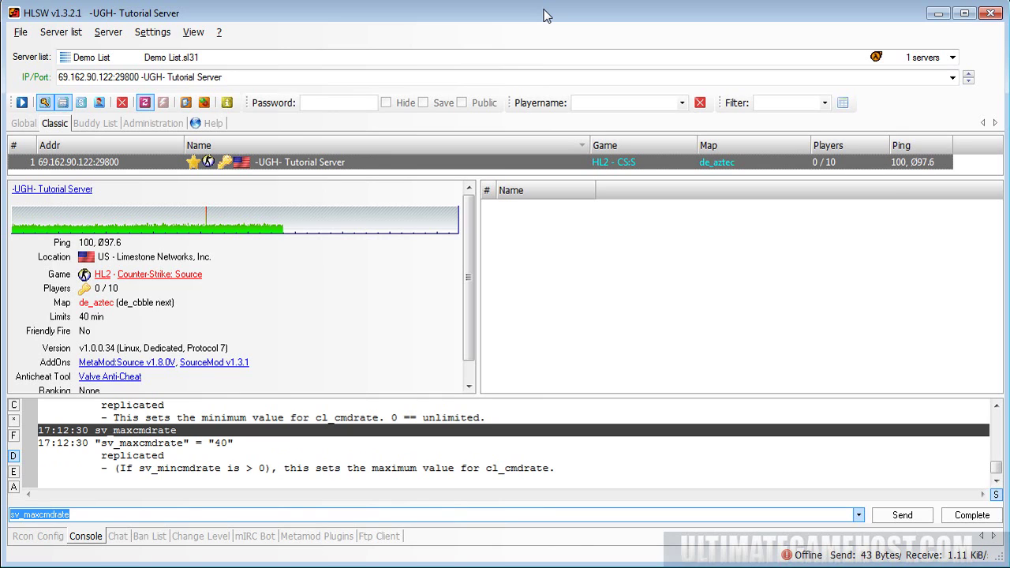
Query the server's current sv_client_min_interp_ratio value in the console
{"action": "type", "text": "sv"}
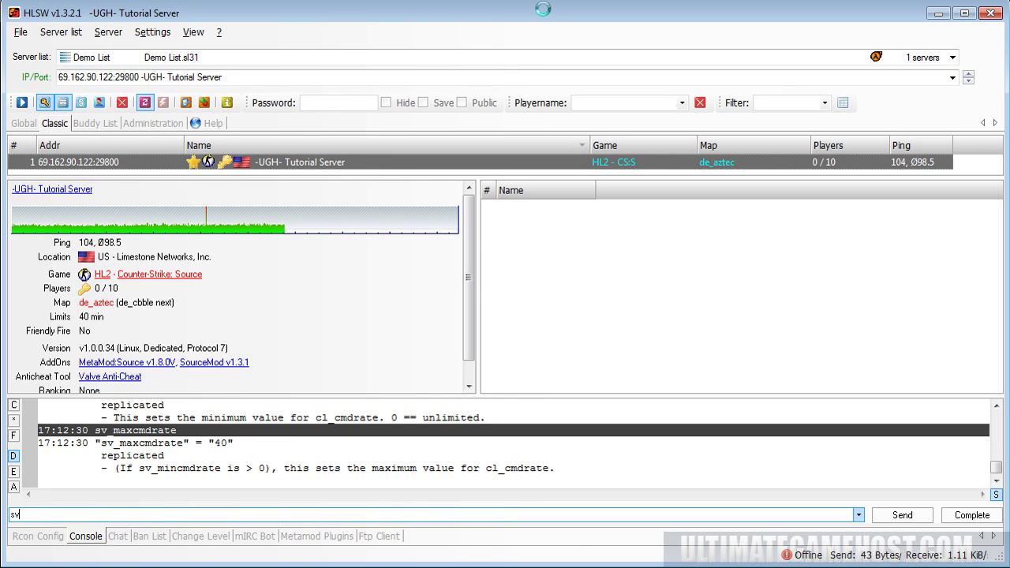
{"action": "type", "text": "_client"}
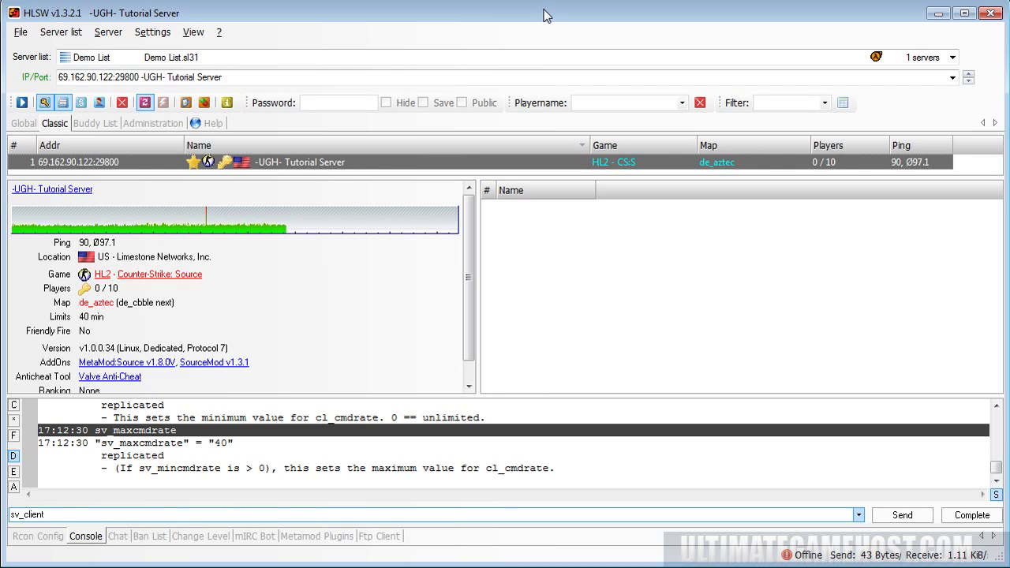
{"action": "type", "text": "_min_"}
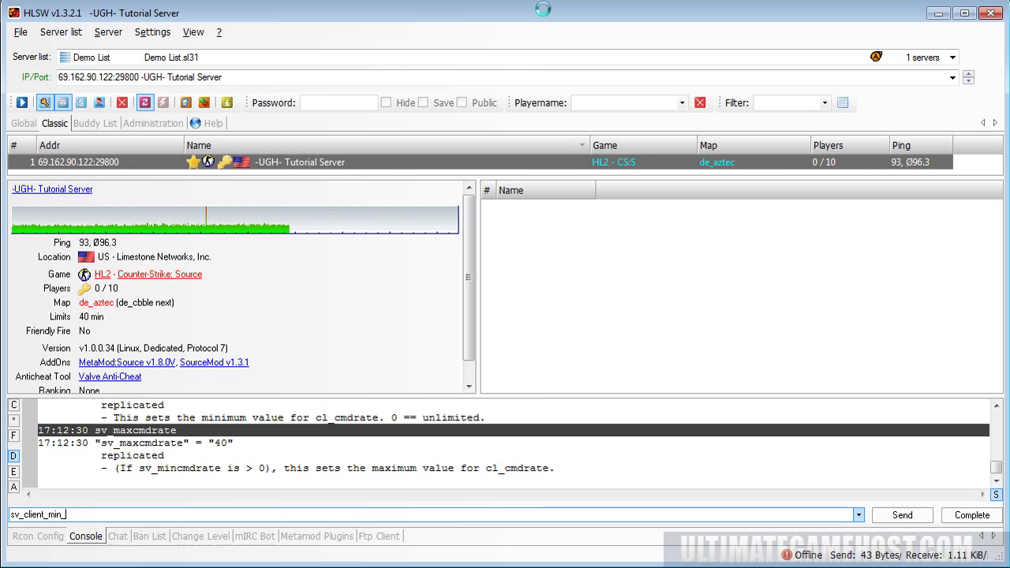
{"action": "type", "text": "interp"}
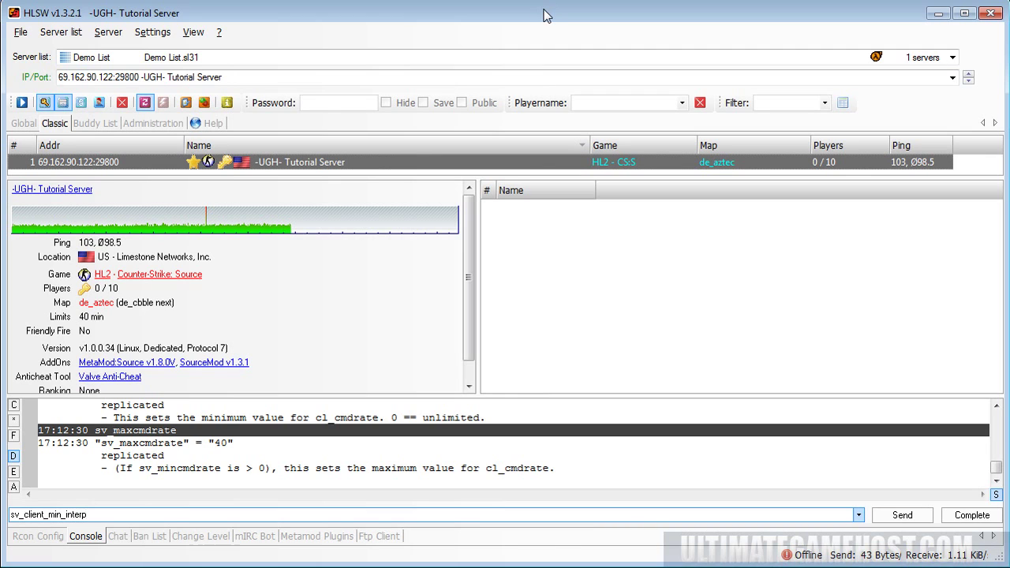
{"action": "type", "text": "_ratio"}
{"action": "key", "text": "Return"}
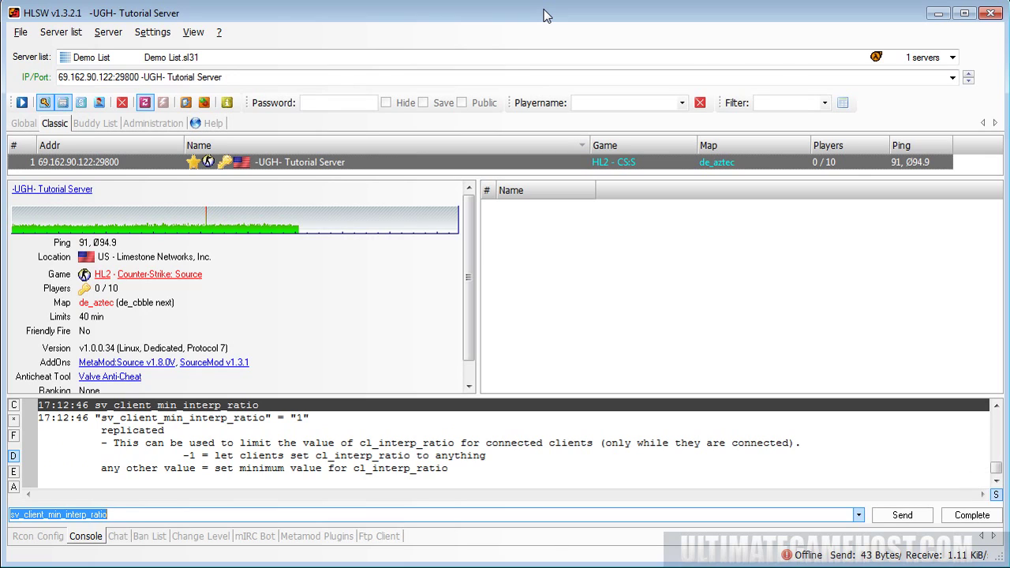
Clear the interp ratio command and query the server's fps_max value in the console
{"action": "key", "text": "End"}
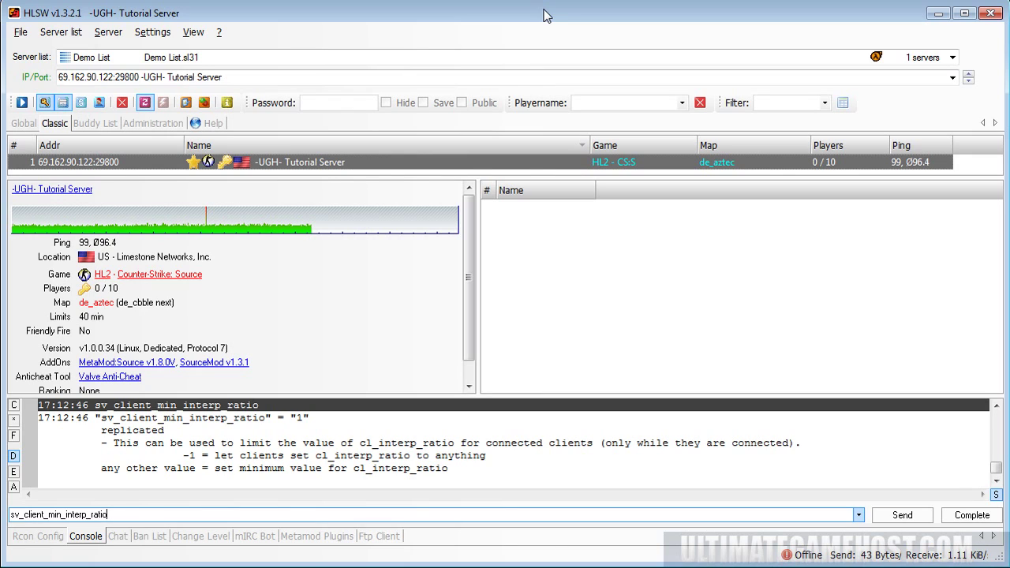
{"action": "key", "text": "BackSpace"}
{"action": "key", "text": "BackSpace"}
{"action": "key", "text": "BackSpace"}
{"action": "key", "text": "BackSpace"}
{"action": "key", "text": "BackSpace"}
{"action": "key", "text": "BackSpace"}
{"action": "key", "text": "BackSpace"}
{"action": "key", "text": "BackSpace"}
{"action": "key", "text": "BackSpace"}
{"action": "key", "text": "BackSpace"}
{"action": "key", "text": "BackSpace"}
{"action": "key", "text": "BackSpace"}
{"action": "key", "text": "BackSpace"}
{"action": "key", "text": "BackSpace"}
{"action": "key", "text": "BackSpace"}
{"action": "key", "text": "BackSpace"}
{"action": "key", "text": "BackSpace"}
{"action": "key", "text": "BackSpace"}
{"action": "key", "text": "BackSpace"}
{"action": "key", "text": "BackSpace"}
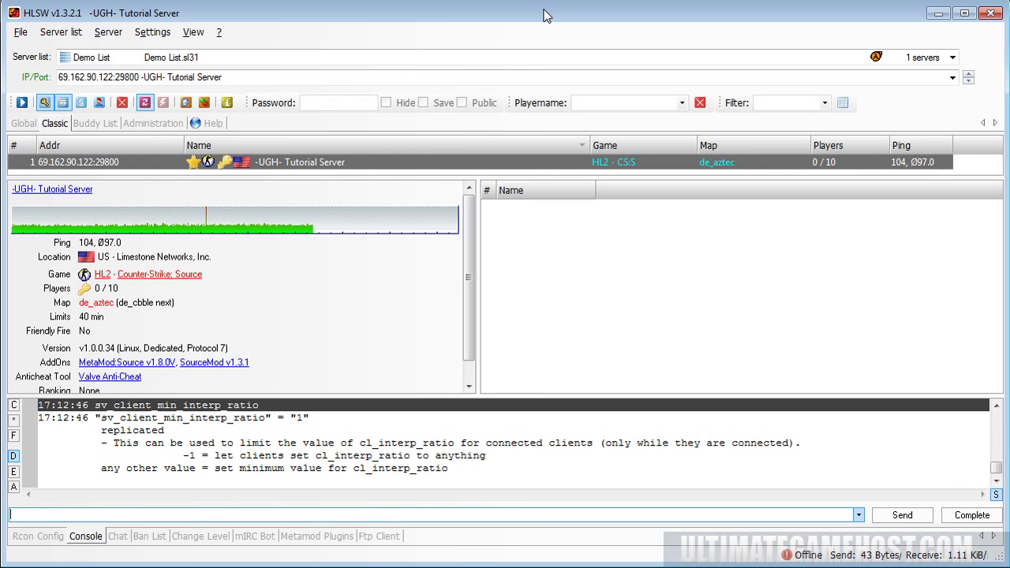
{"action": "type", "text": "fps_max"}
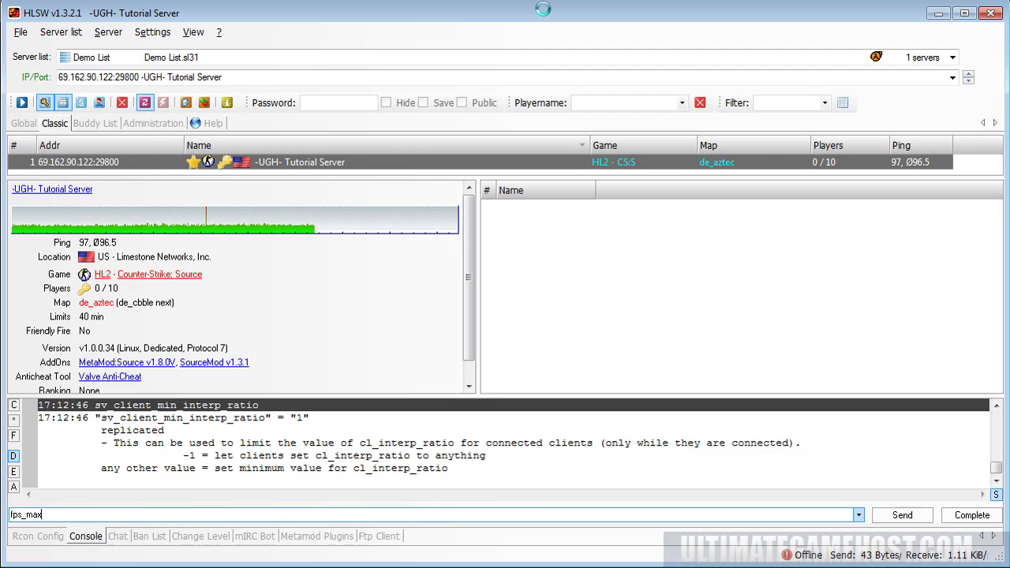
{"action": "key", "text": "Return"}
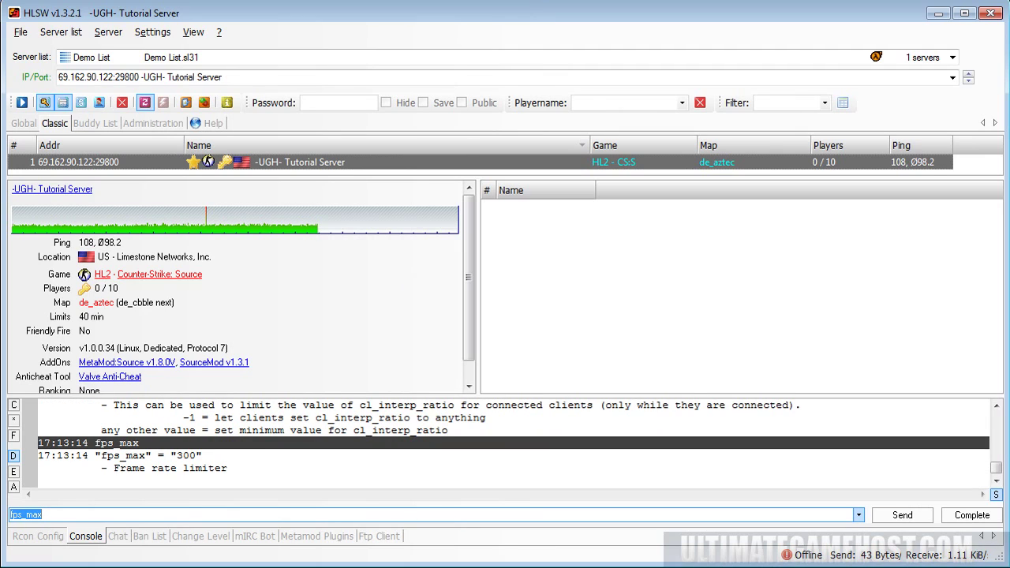
Switch to FileZilla and reconnect to the saved site My Server, aborting the previous connection and using the current tab
{"action": "left_click", "coordinate": [42, 514]}
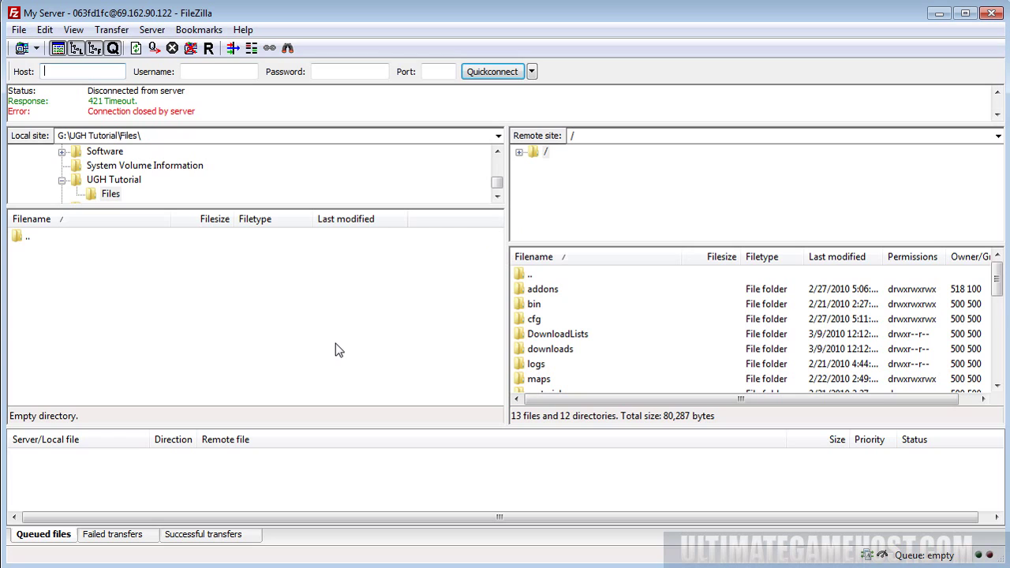
{"action": "left_click", "coordinate": [35, 48]}
{"action": "left_click", "coordinate": [40, 67]}
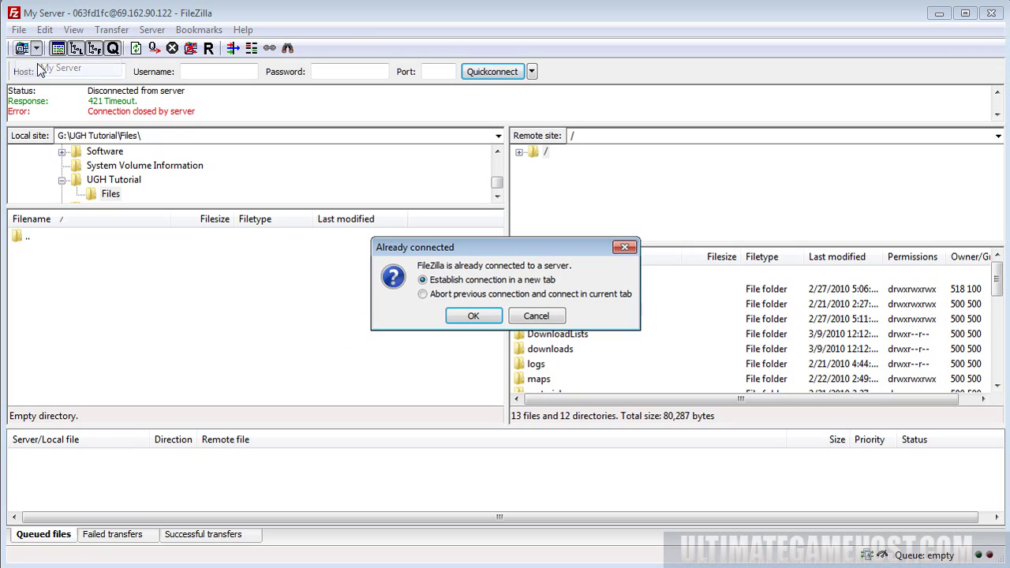
{"action": "left_click", "coordinate": [493, 295]}
{"action": "left_click", "coordinate": [473, 316]}
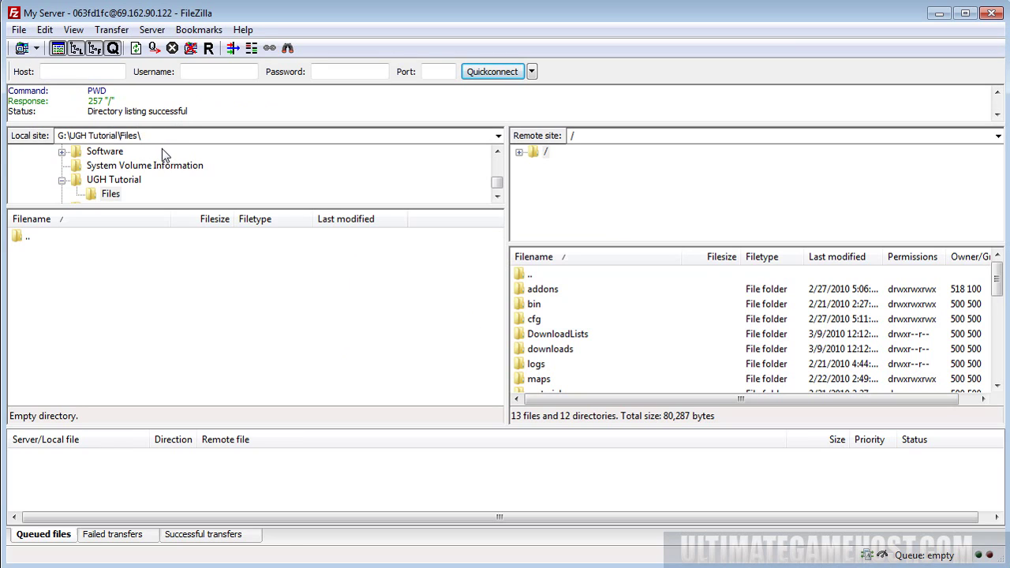
Download server.cfg from the remote cfg folder to the local UGH Tutorial\Files folder
{"action": "double_click", "coordinate": [534, 319]}
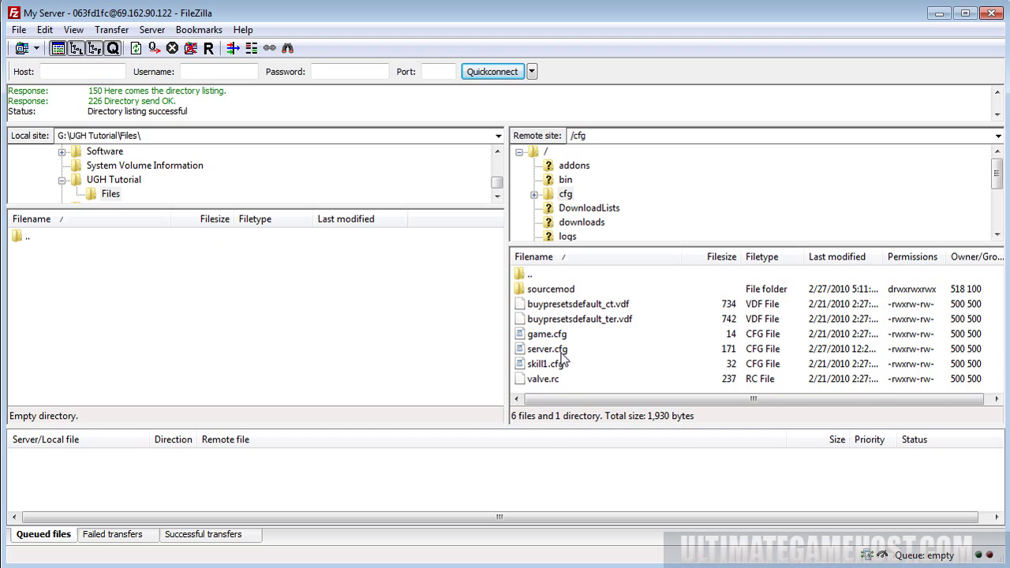
{"action": "left_click", "coordinate": [561, 353]}
{"action": "right_click", "coordinate": [560, 353]}
{"action": "left_click", "coordinate": [581, 364]}
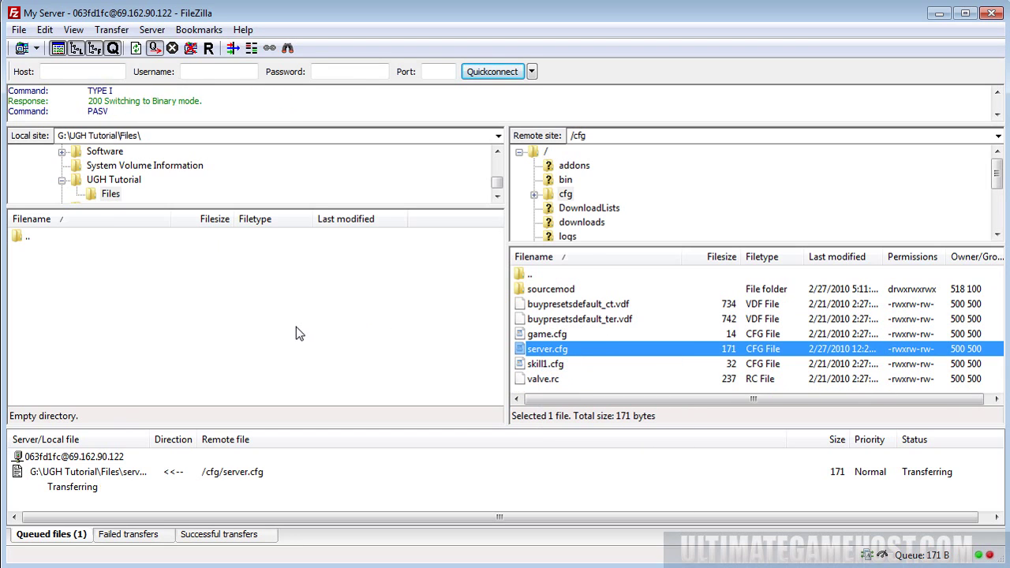
Open the downloaded server.cfg from its local folder in WordPad and make the editor window shorter
{"action": "right_click", "coordinate": [240, 294]}
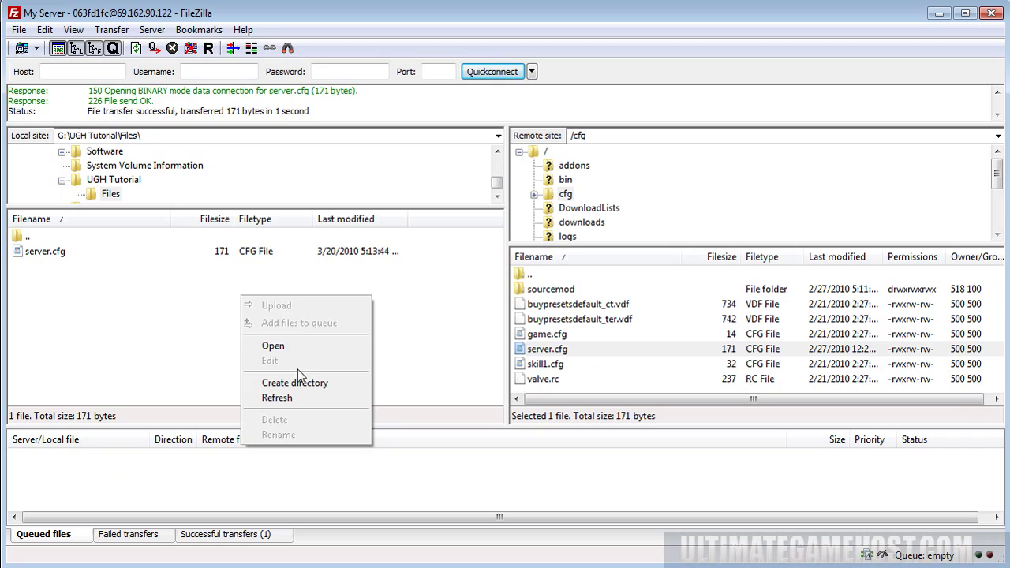
{"action": "left_click", "coordinate": [300, 346]}
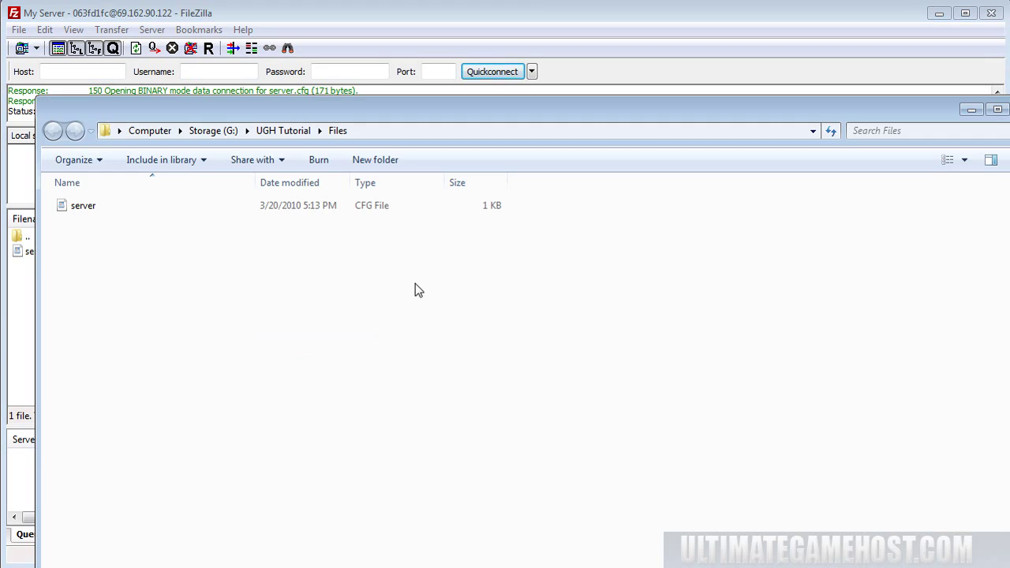
{"action": "double_click", "coordinate": [85, 212]}
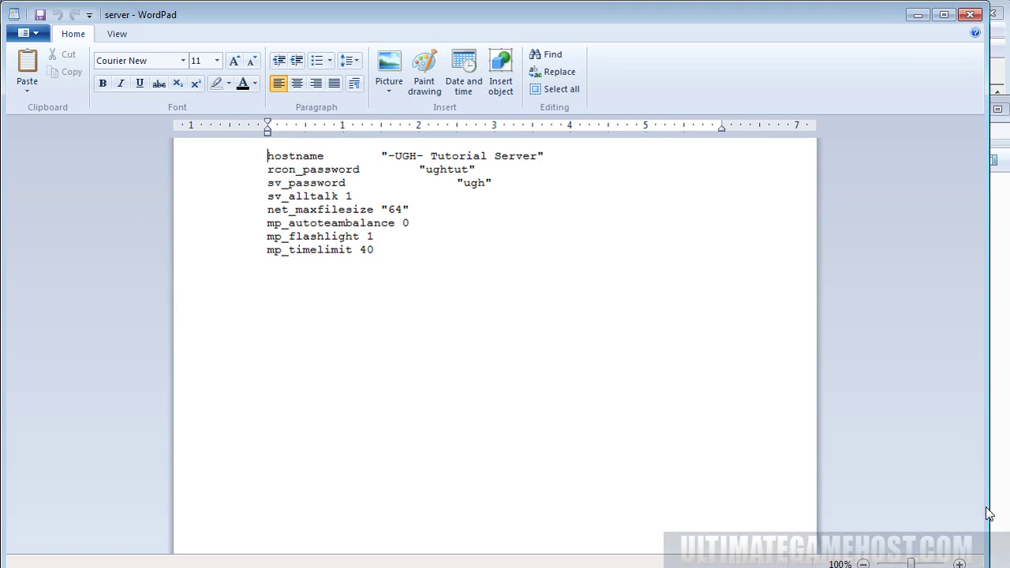
{"action": "left_click_drag", "start_coordinate": [987, 562], "coordinate": [978, 474]}
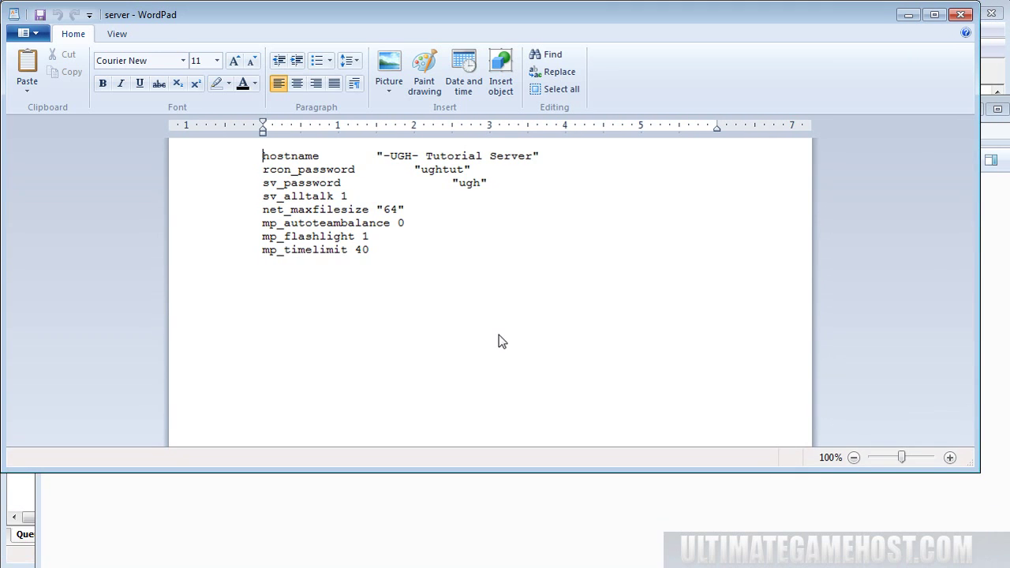
Add the lines sv_maxrate 30000 and sv_minrate 25000 below mp_timelimit in server.cfg
{"action": "left_click", "coordinate": [499, 336]}
{"action": "key", "text": "Return"}
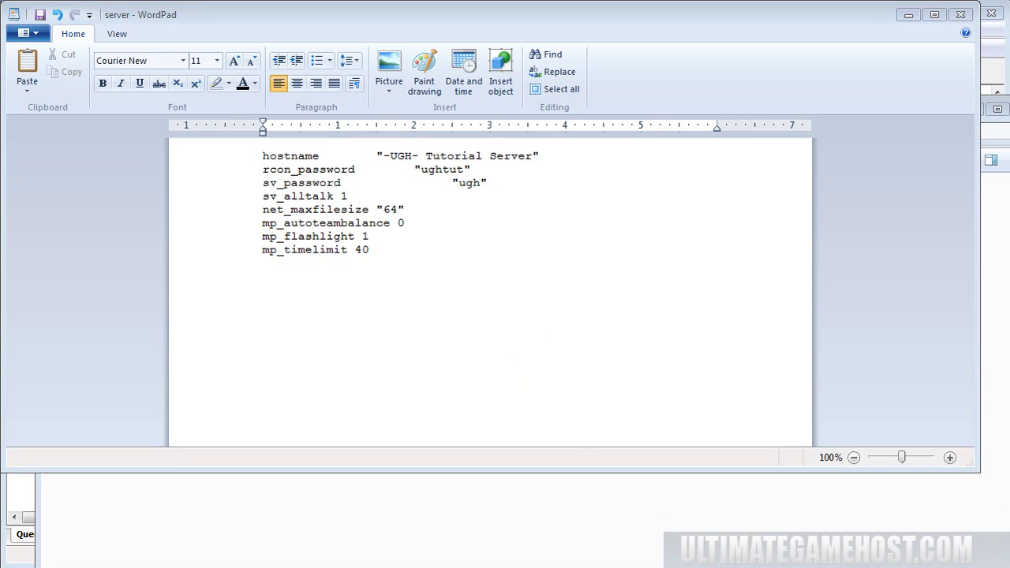
{"action": "left_click", "coordinate": [513, 297]}
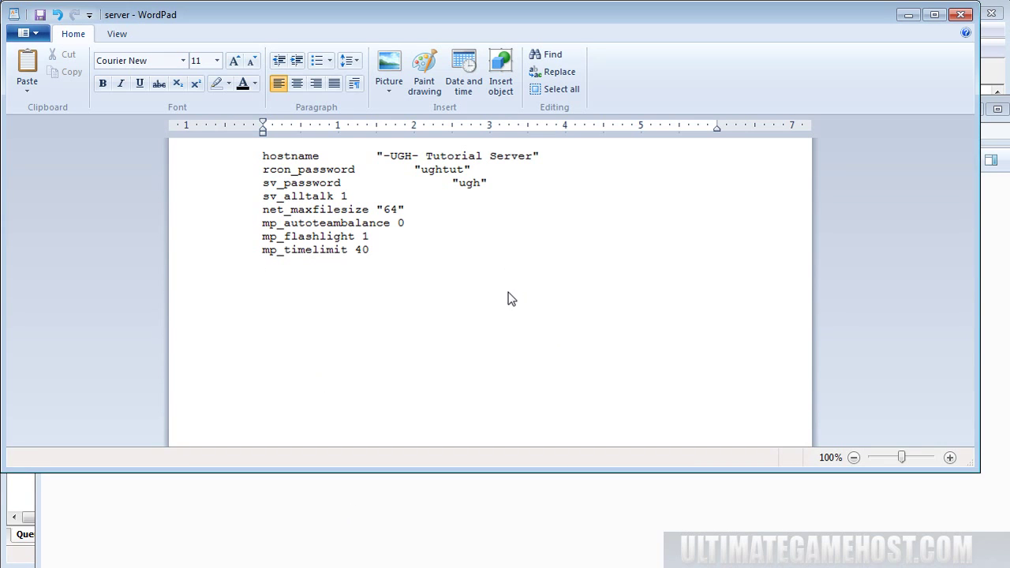
{"action": "type", "text": "sv_maxrate 30000"}
{"action": "key", "text": "Return"}
{"action": "type", "text": "s"}
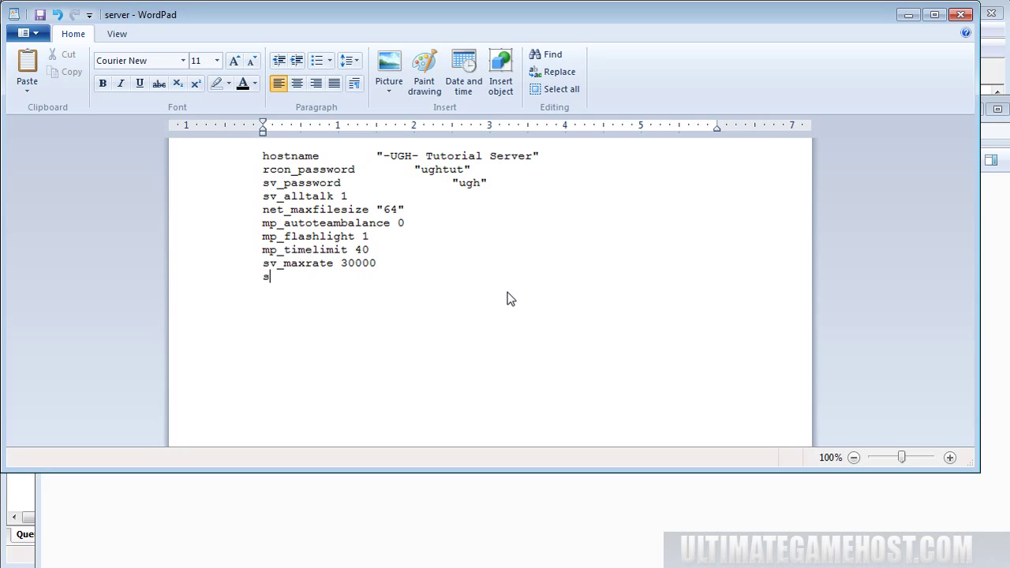
{"action": "type", "text": "v_minrate 25000"}
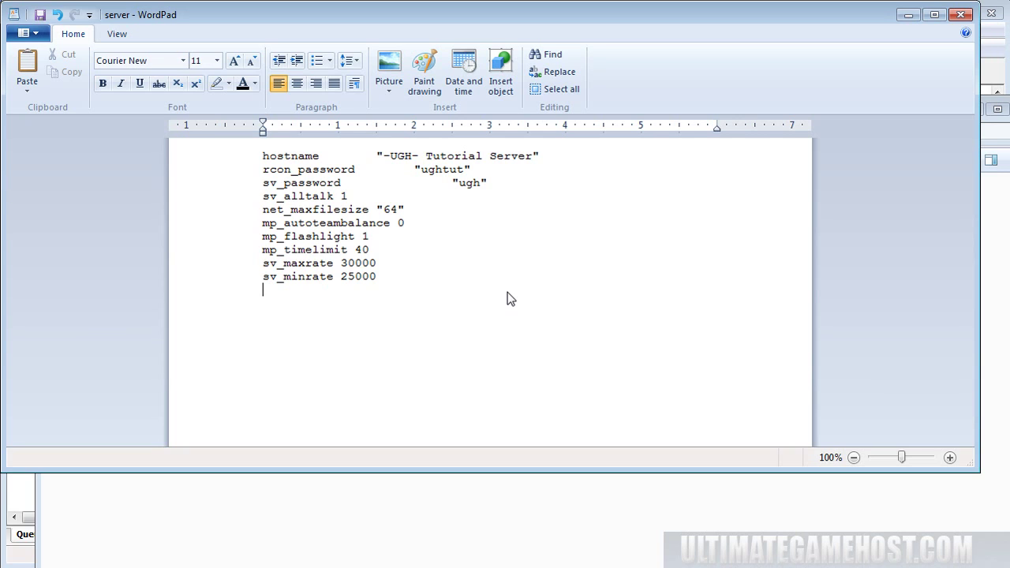
Add the lines sv_maxupdaterate 101 and sv_minupdaterate 50 below the sv_minrate line
{"action": "type", "text": "sv_maxupdaterate "}
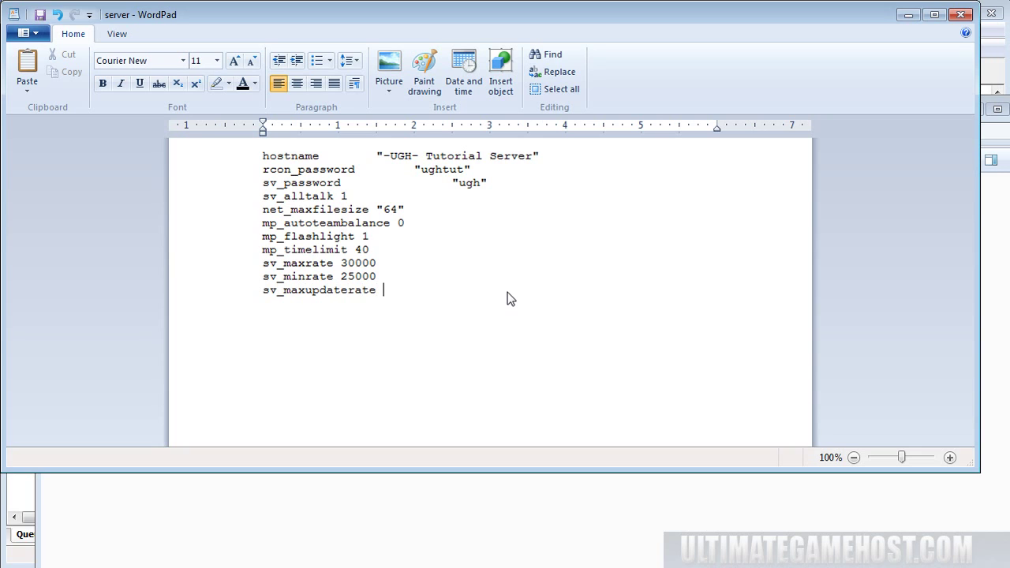
{"action": "type", "text": "101 "}
{"action": "type", "text": "sv_im"}
{"action": "key", "text": "BackSpace"}
{"action": "key", "text": "BackSpace"}
{"action": "type", "text": "minupdaterate "}
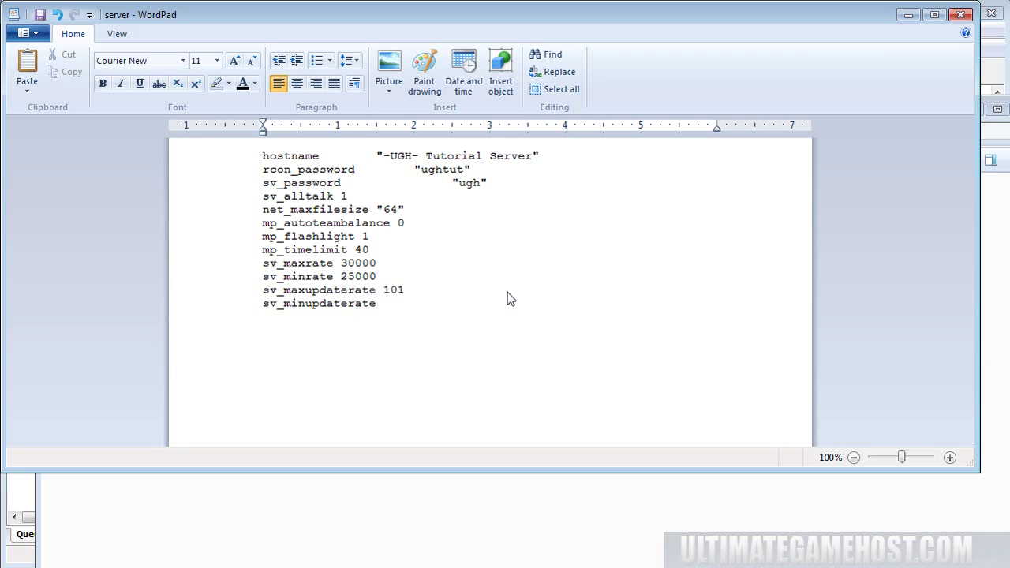
{"action": "type", "text": "50"}
{"action": "key", "text": "Return"}
Add the lines sv_maxcmdrate 101 and sv_mincmdrate 50 below the update rate lines
{"action": "type", "text": "sv_maxcmdrate 101"}
{"action": "key", "text": "Return"}
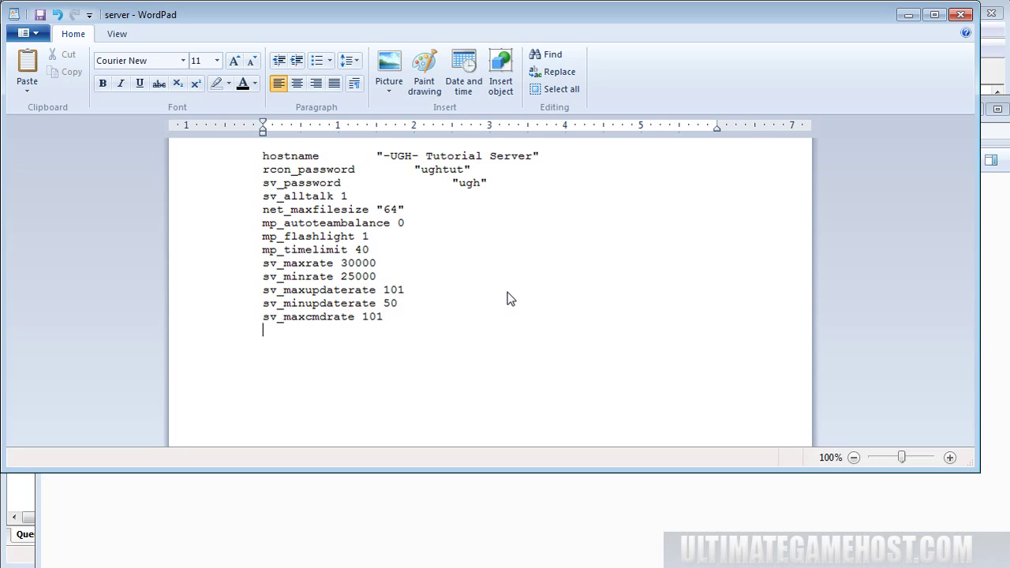
{"action": "type", "text": "sv_mincmdrate 0"}
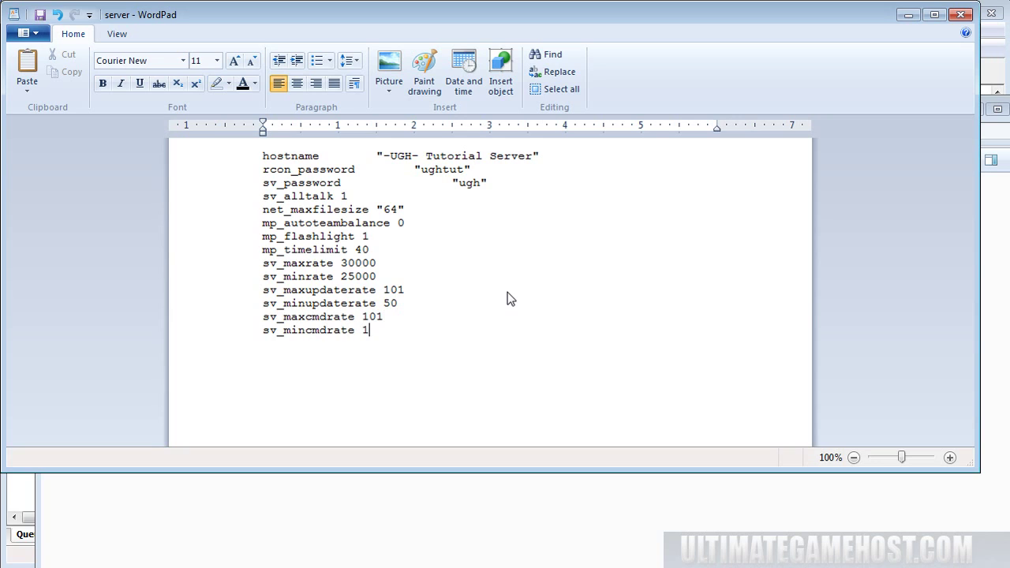
{"action": "key", "text": "BackSpace"}
{"action": "type", "text": "50"}
{"action": "key", "text": "Return"}
Add the lines sv_client_min_interp_ratio 0 and fps_max 600 at the end of the config file
{"action": "type", "text": "sv_client_"}
{"action": "type", "text": "int"}
{"action": "key", "text": "BackSpace"}
{"action": "key", "text": "BackSpace"}
{"action": "key", "text": "BackSpace"}
{"action": "type", "text": "min_"}
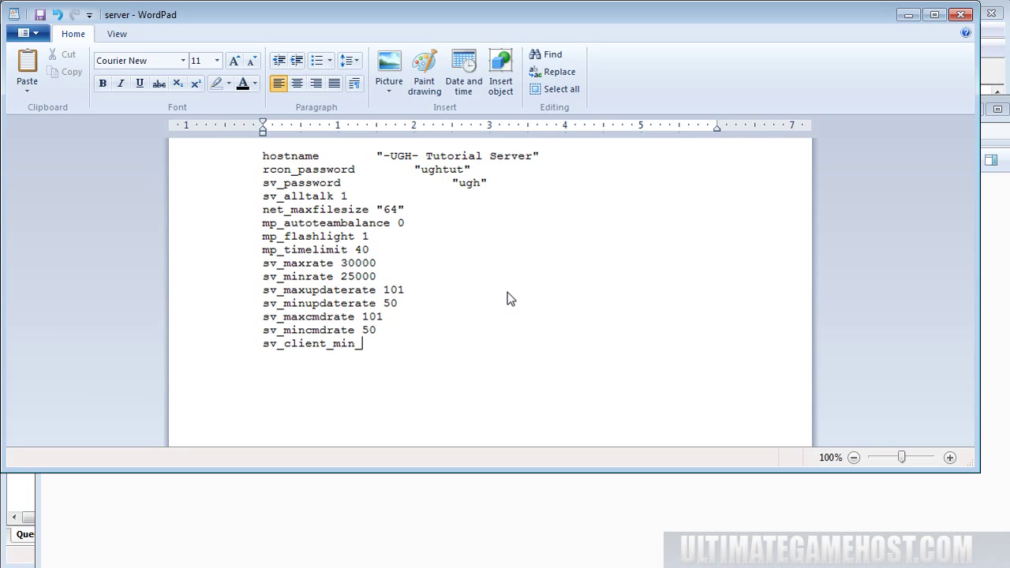
{"action": "type", "text": "interp_ratio 0"}
{"action": "key", "text": "Return"}
{"action": "type", "text": "fps_max "}
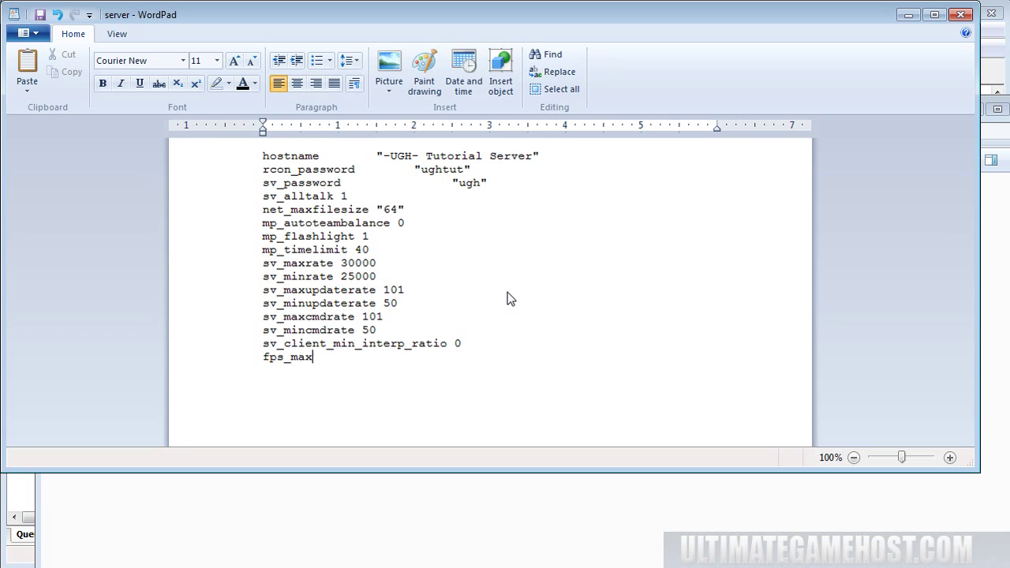
{"action": "type", "text": "600"}
Save and close the edited server.cfg, and minimize the Files folder window to get back to FileZilla
{"action": "left_click", "coordinate": [39, 16]}
{"action": "left_click", "coordinate": [962, 16]}
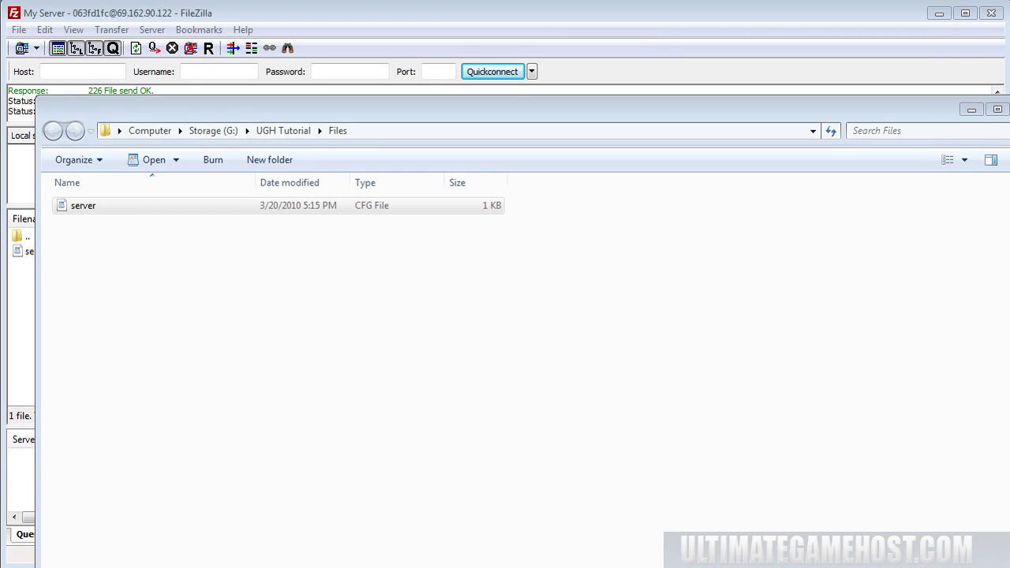
{"action": "left_click", "coordinate": [971, 110]}
Upload the local server.cfg to the remote cfg folder, overwriting the existing file
{"action": "right_click", "coordinate": [74, 252]}
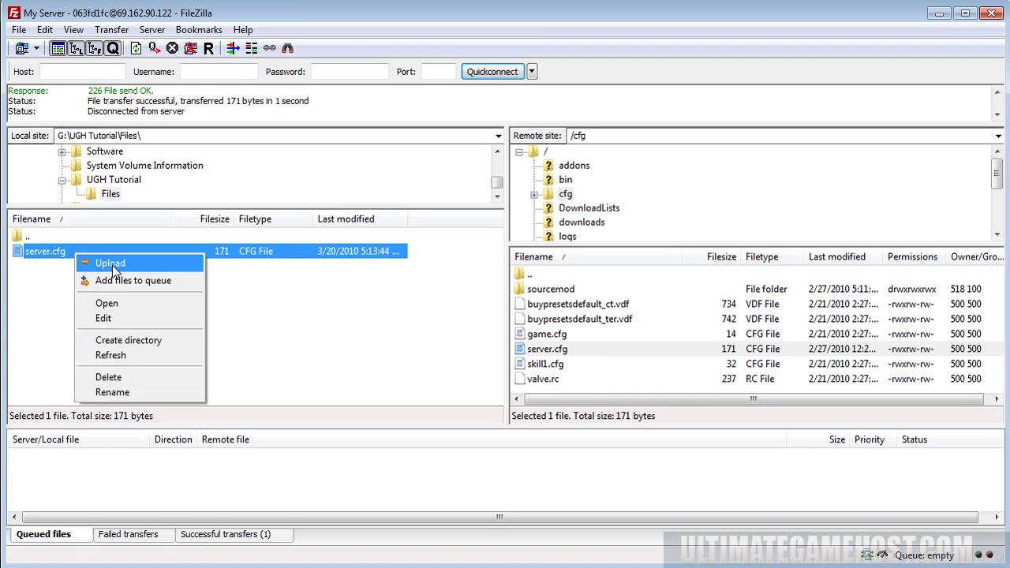
{"action": "left_click", "coordinate": [110, 263]}
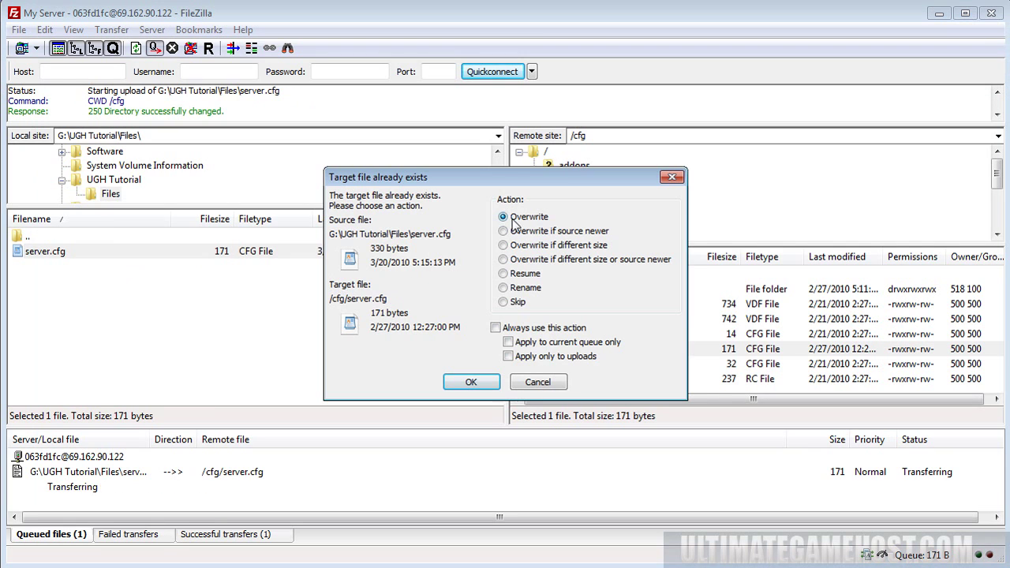
{"action": "left_click", "coordinate": [469, 382]}
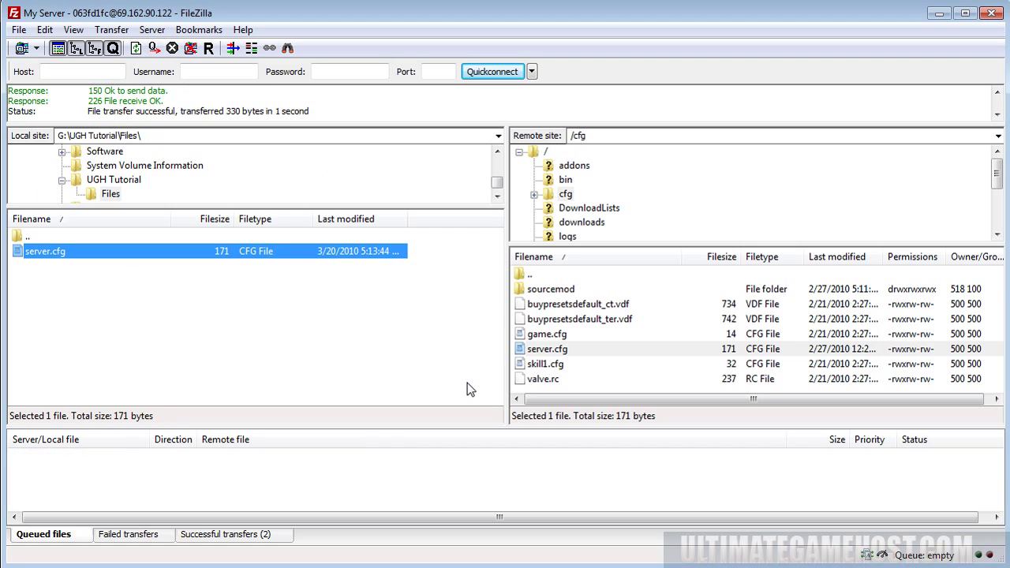
{"action": "left_click", "coordinate": [435, 365]}
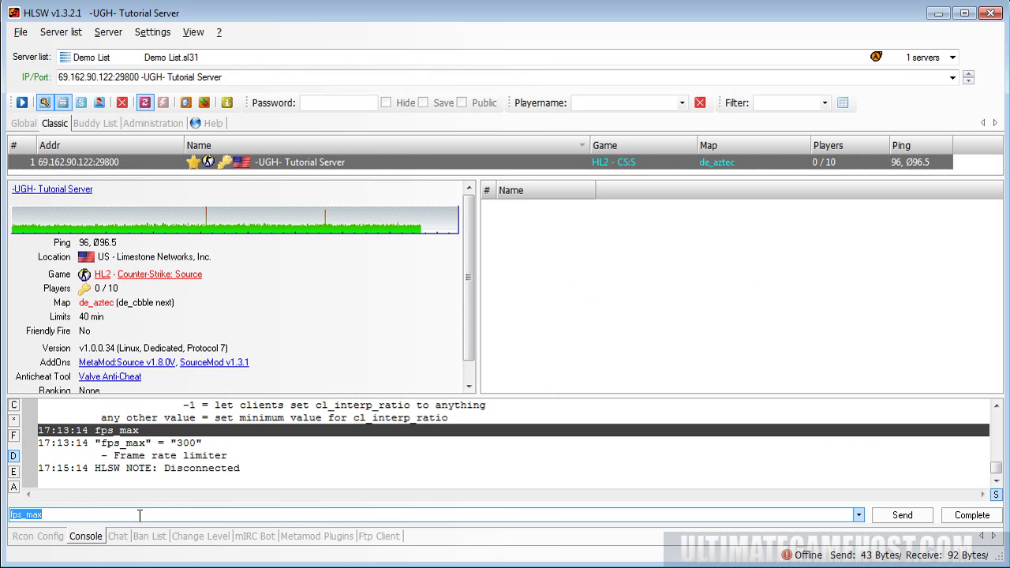
Switch to HLSW and run exec server.cfg in the server's console
{"action": "left_click", "coordinate": [39, 515]}
{"action": "double_click", "coordinate": [38, 515]}
{"action": "type", "text": "exec se"}
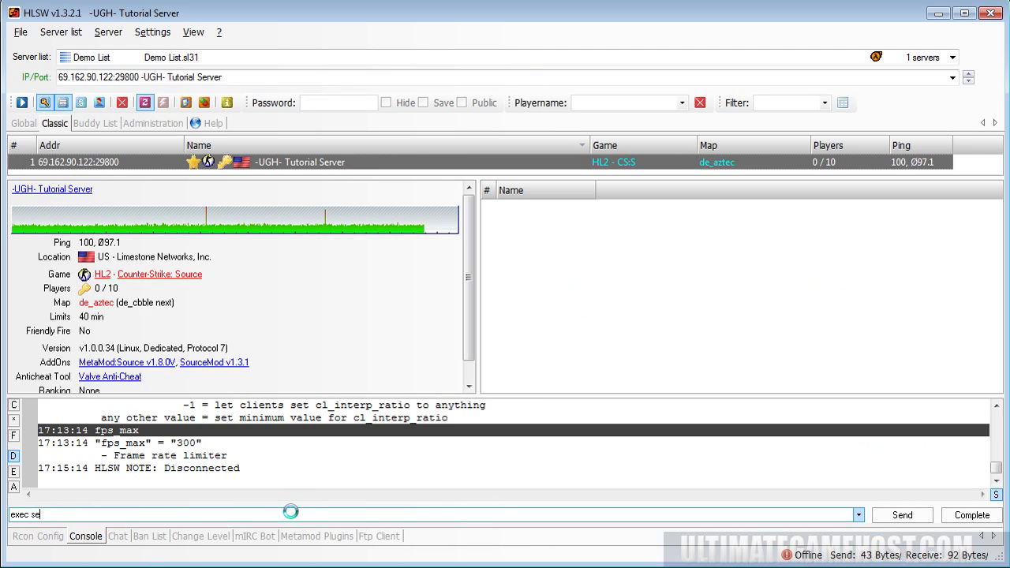
{"action": "type", "text": "rver.cfg"}
{"action": "key", "text": "Return"}
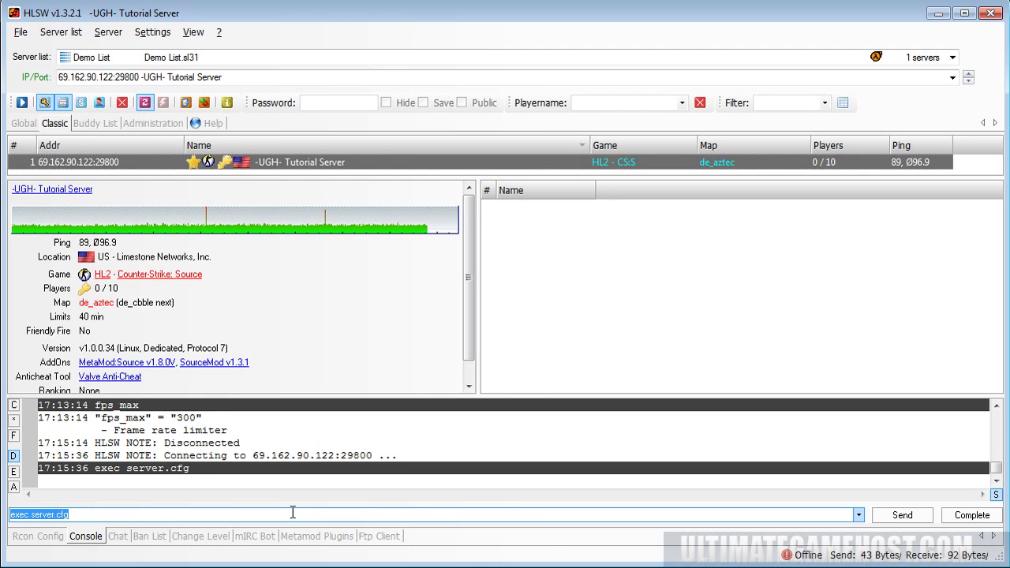
Query the server's sv_client_min_interp_ratio and sv_minupdaterate values in the console
{"action": "key", "text": "Down"}
{"action": "key", "text": "Down"}
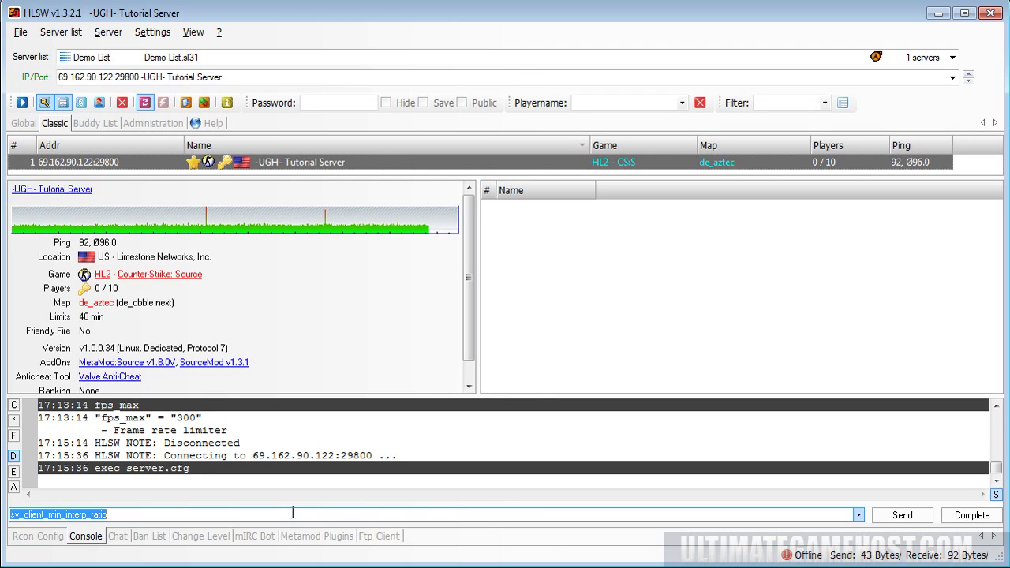
{"action": "key", "text": "Return"}
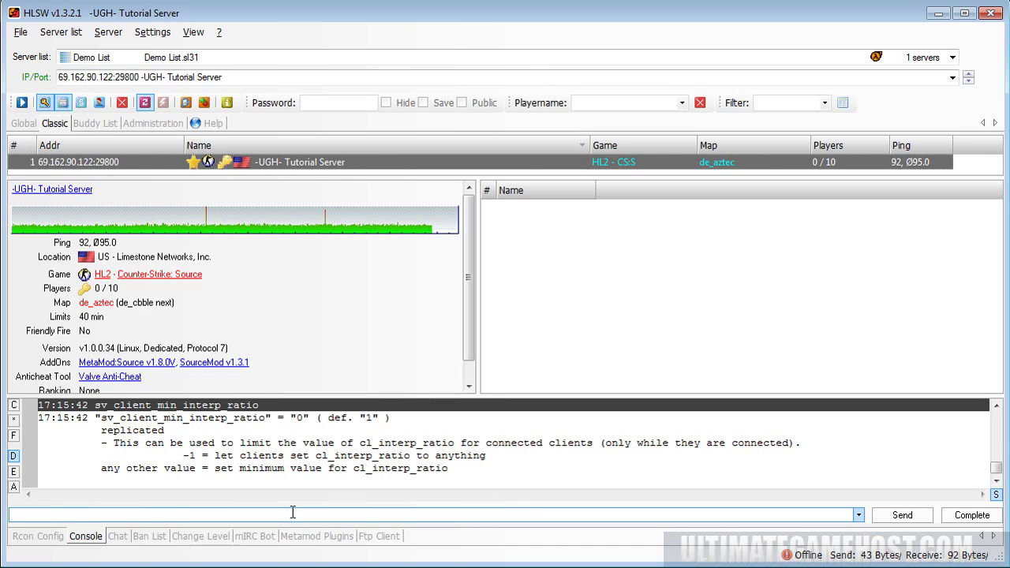
{"action": "key", "text": "Down"}
{"action": "key", "text": "Down"}
{"action": "key", "text": "Down"}
{"action": "key", "text": "Return"}
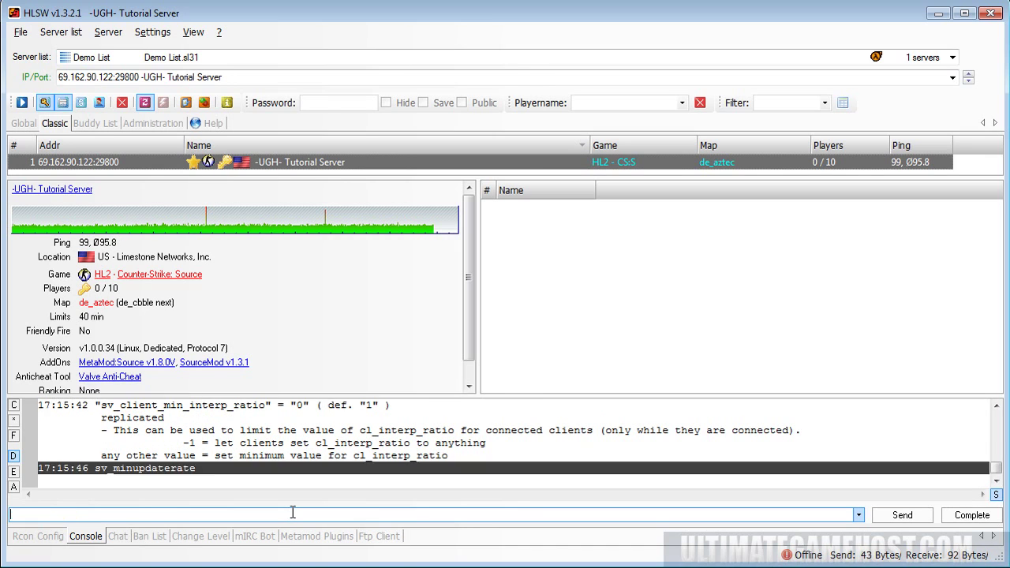
Query the server's sv_maxrate and sv_minrate values in the console
{"action": "key", "text": "Down"}
{"action": "key", "text": "Down"}
{"action": "key", "text": "Down"}
{"action": "key", "text": "Down"}
{"action": "key", "text": "Down"}
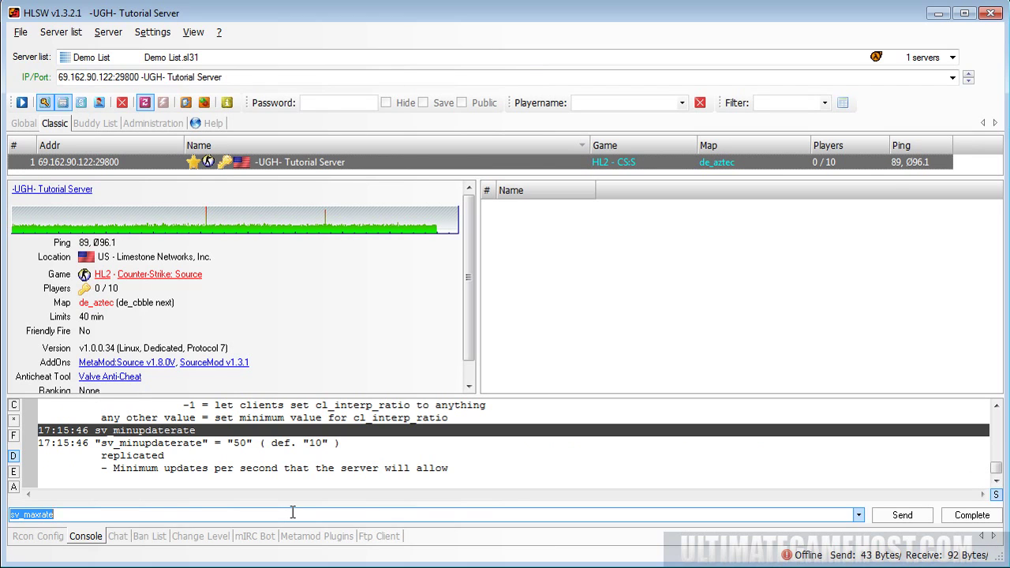
{"action": "key", "text": "Return"}
{"action": "key", "text": "Down"}
{"action": "key", "text": "Down"}
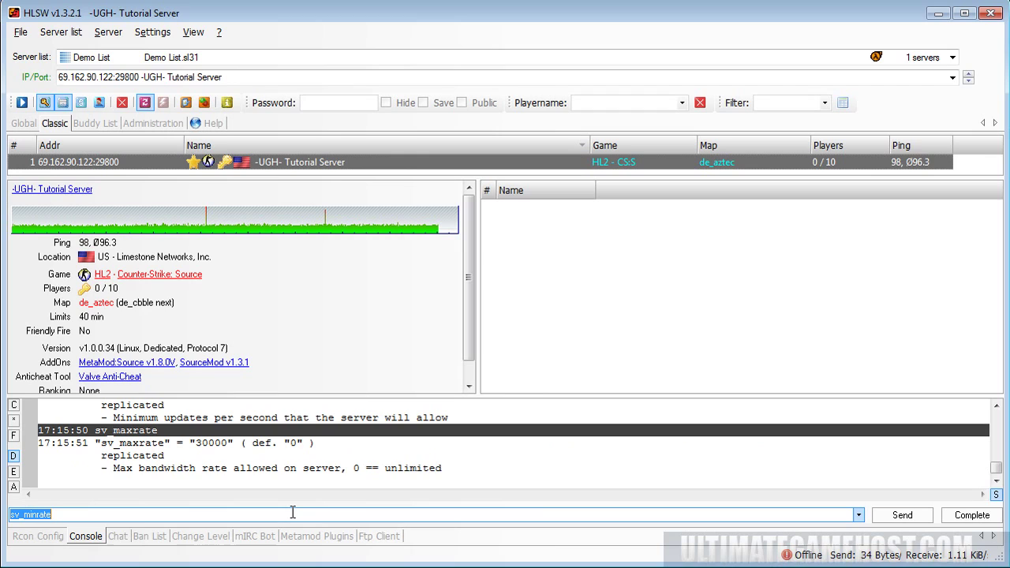
{"action": "key", "text": "Return"}
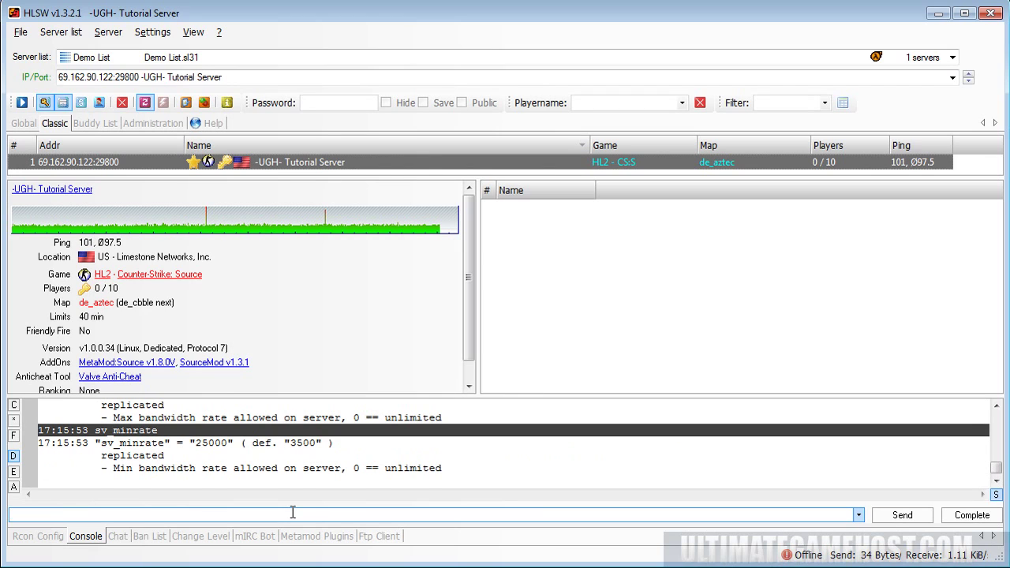